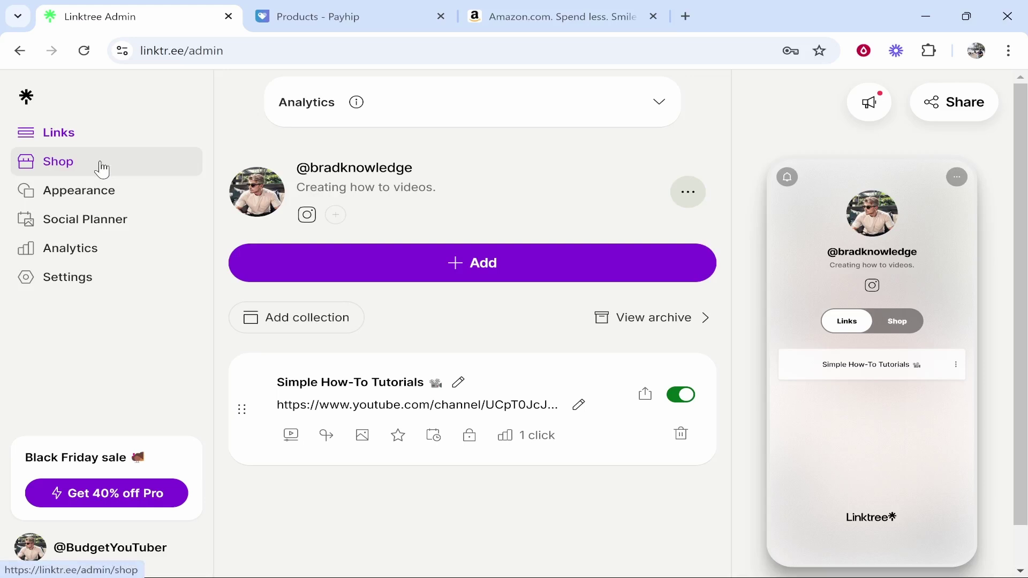
- Open the Shop admin page and compare the preview's Links and Shop tabs, ending on Shop
{"action": "left_click", "coordinate": [83, 170]}
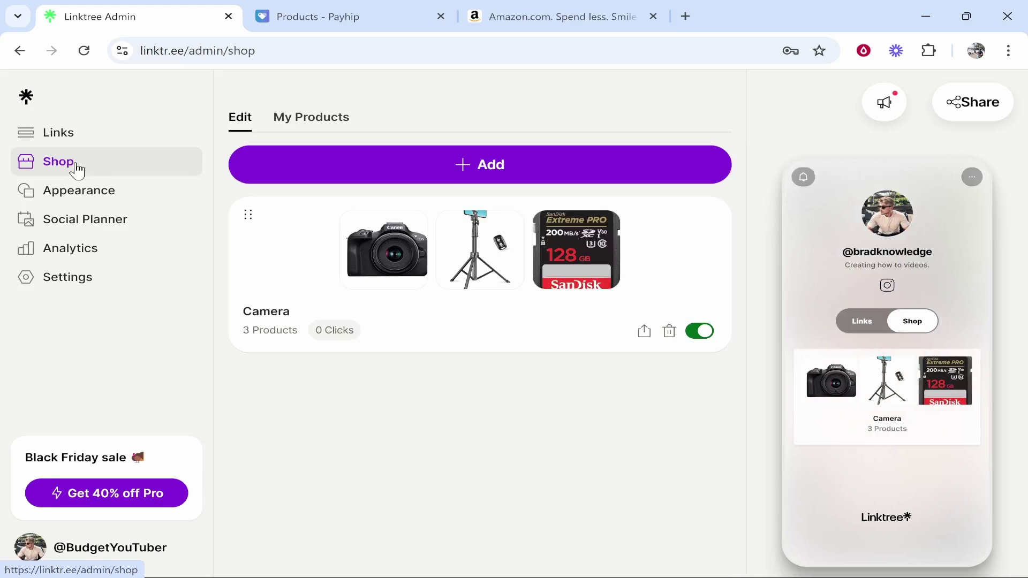
{"action": "left_click", "coordinate": [876, 334]}
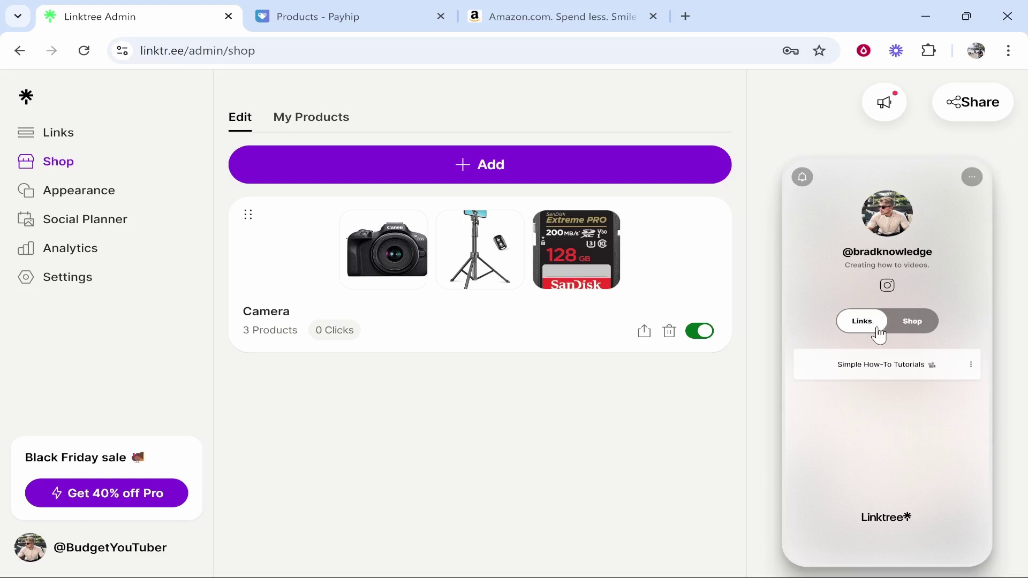
{"action": "left_click", "coordinate": [912, 324]}
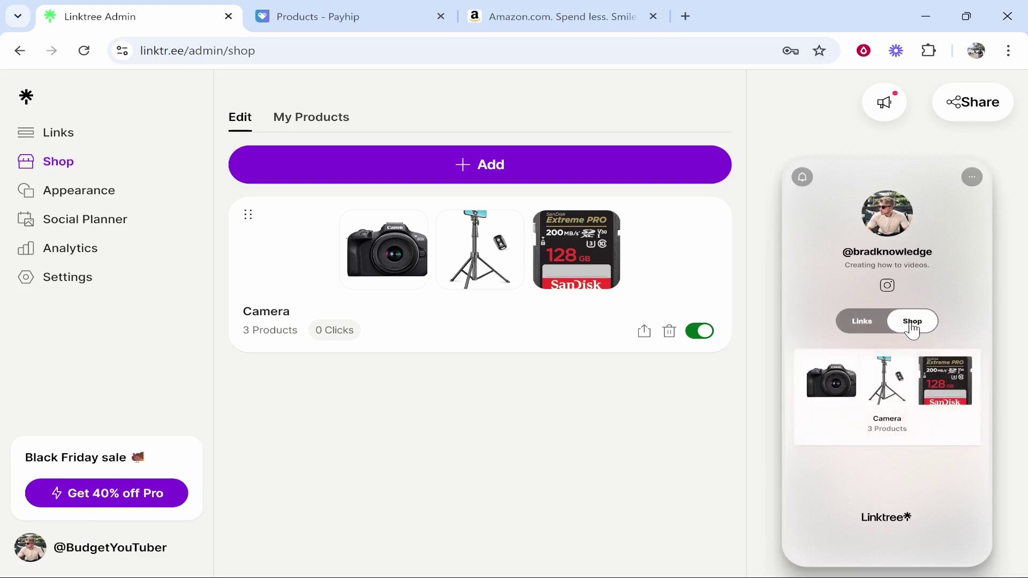
{"action": "left_click", "coordinate": [878, 325]}
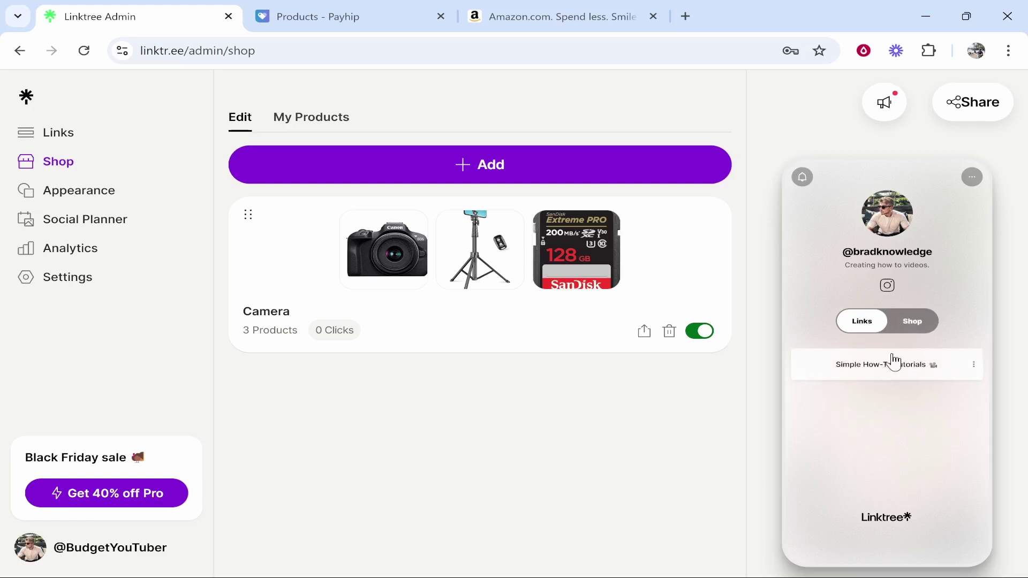
{"action": "left_click", "coordinate": [917, 322]}
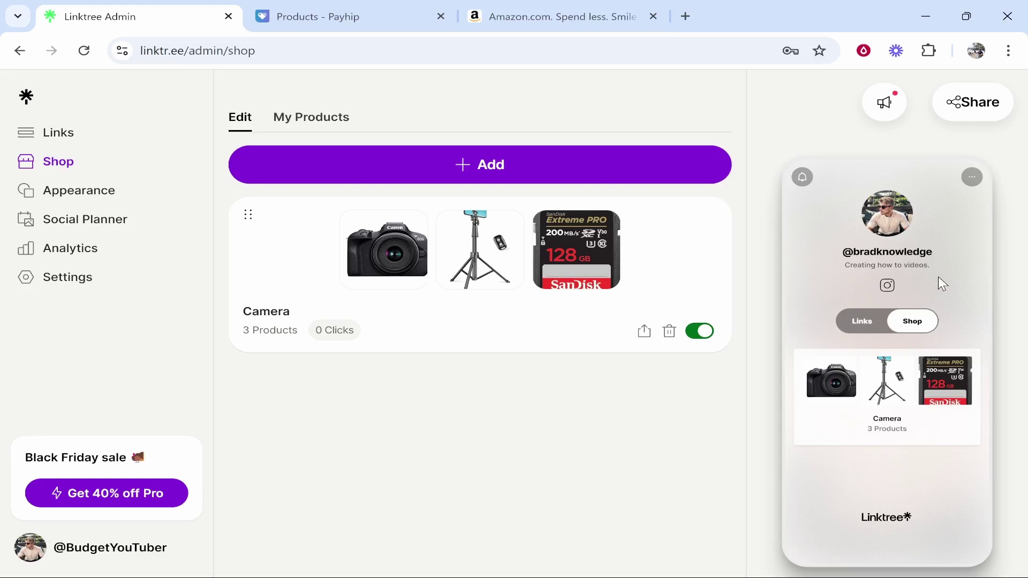
- Delete the Camera collection from the shop, confirming with Delete Collection
{"action": "left_click", "coordinate": [498, 168]}
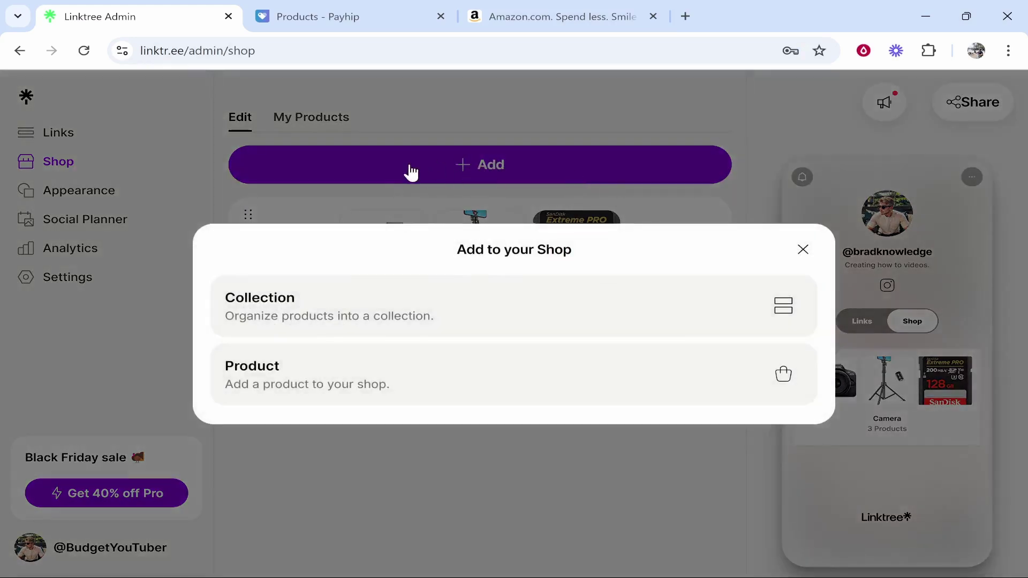
{"action": "left_click", "coordinate": [364, 315]}
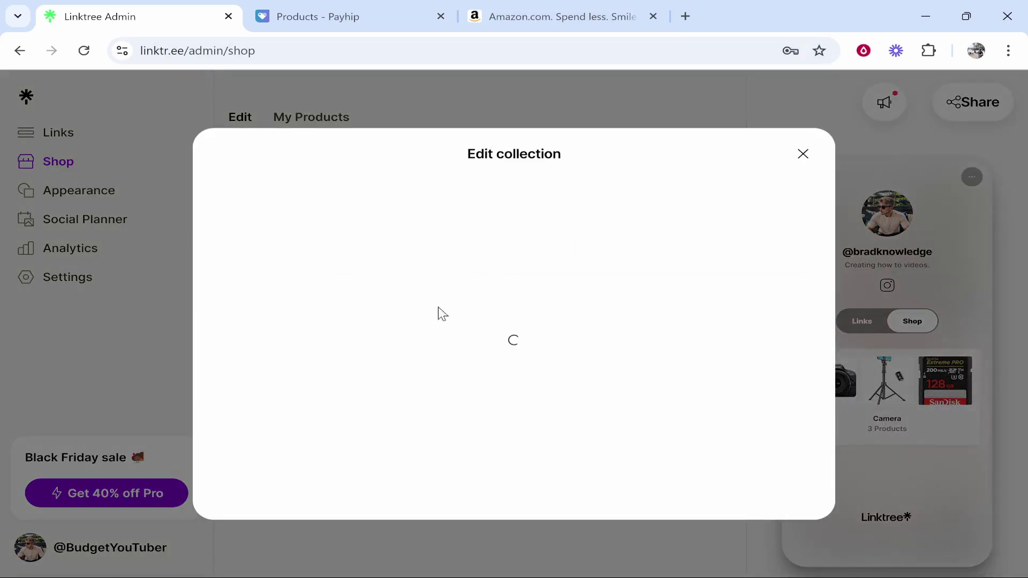
{"action": "left_click", "coordinate": [802, 154]}
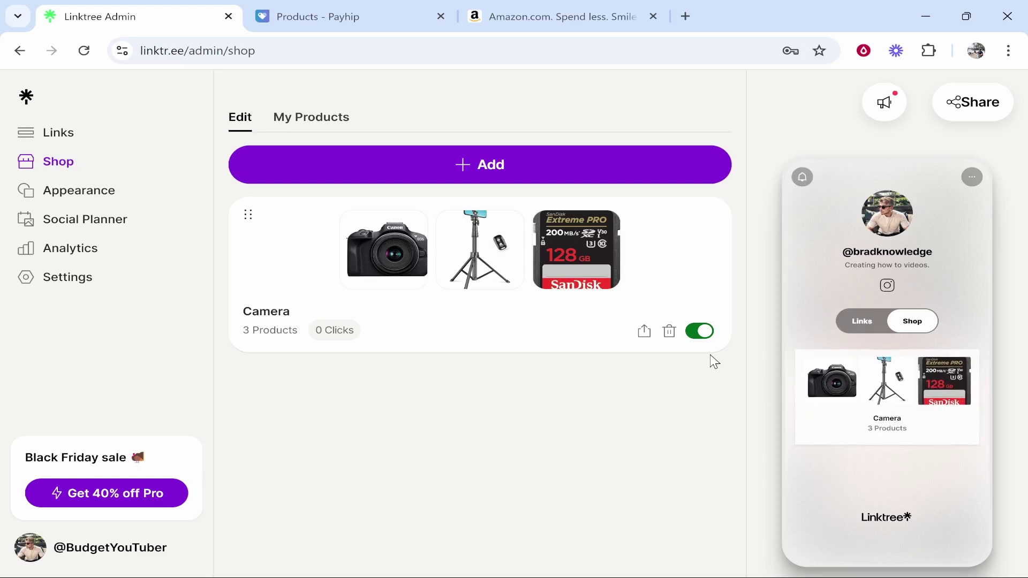
{"action": "left_click", "coordinate": [669, 332]}
{"action": "left_click", "coordinate": [622, 369]}
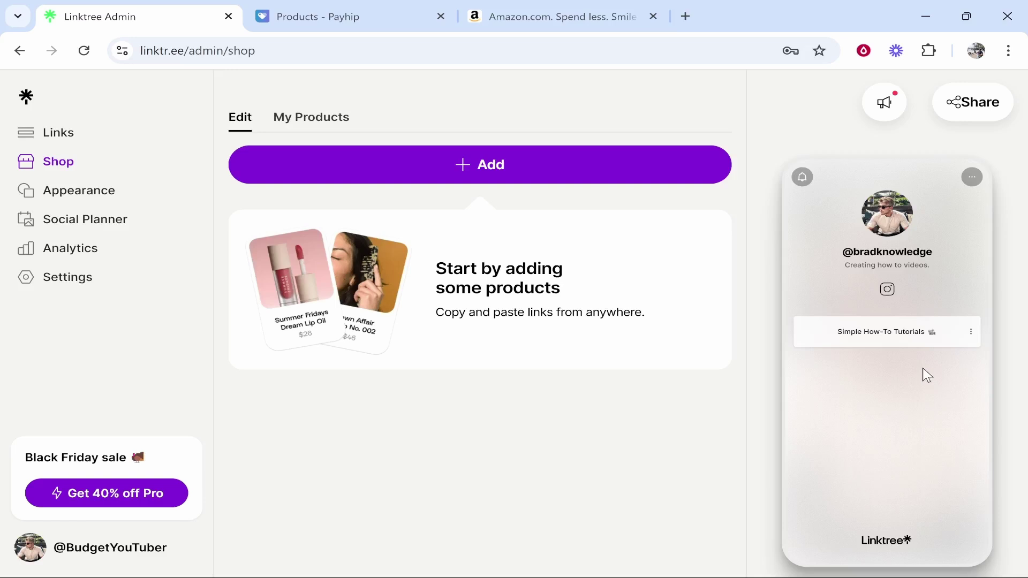
- Create a collection titled 'YouTube Setup' and browse My Products to add to it
{"action": "left_click", "coordinate": [538, 167]}
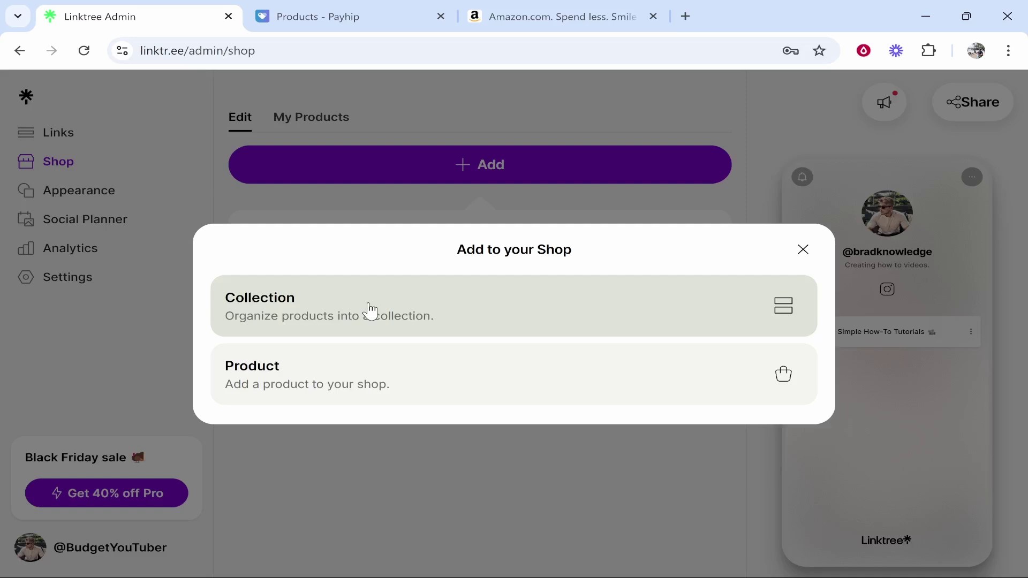
{"action": "left_click", "coordinate": [340, 313]}
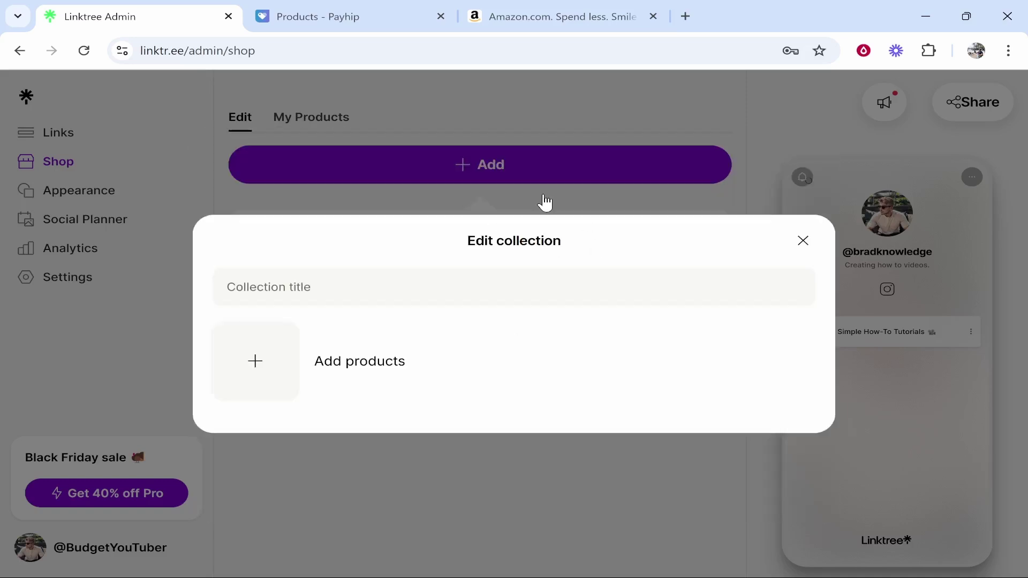
{"action": "type", "text": "Y"}
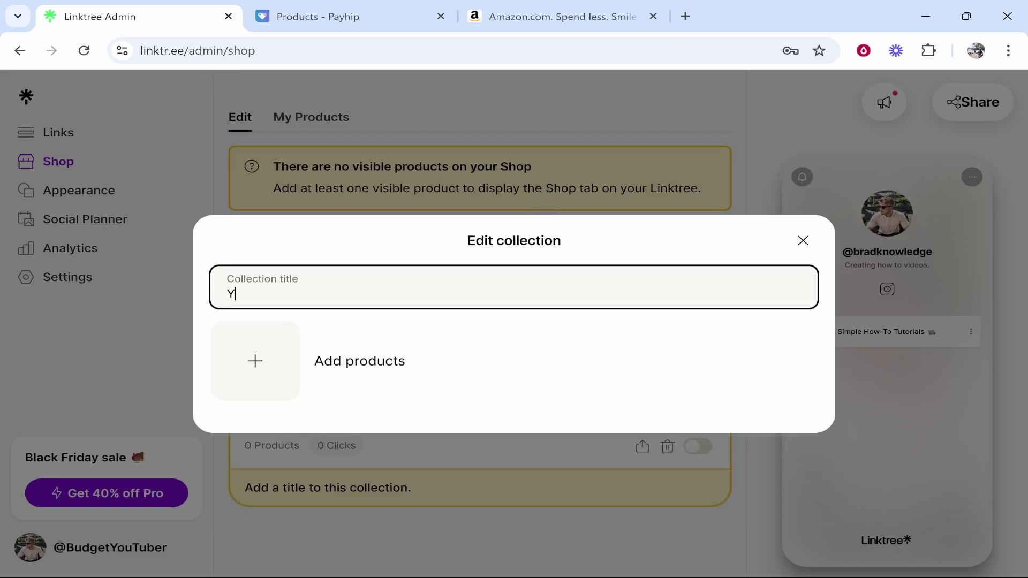
{"action": "type", "text": "ouTube Setup"}
{"action": "left_click", "coordinate": [321, 360]}
{"action": "scroll", "coordinate": [459, 291], "scroll_direction": "down", "scroll_amount": 1}
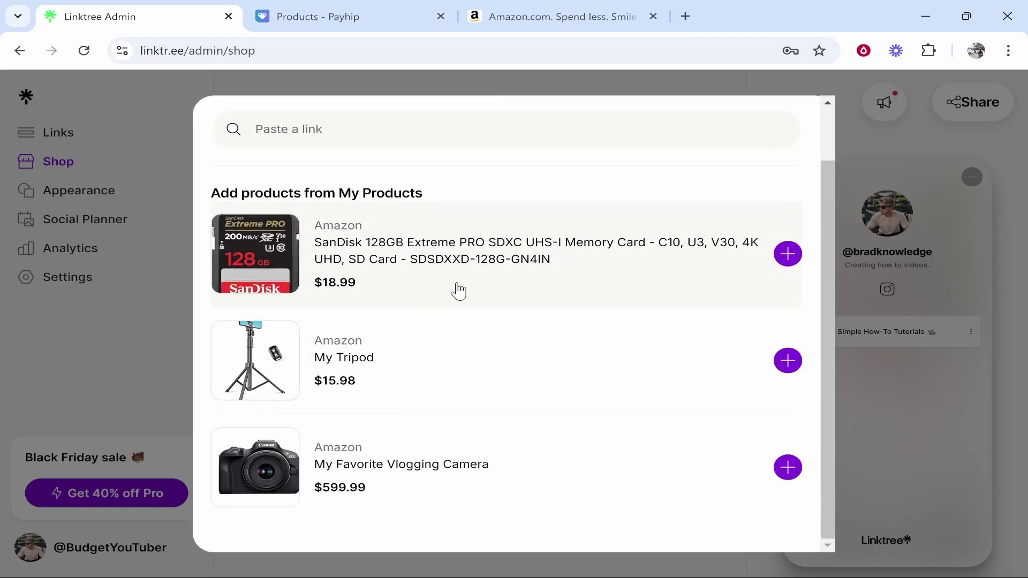
{"action": "scroll", "coordinate": [523, 310], "scroll_direction": "up", "scroll_amount": 1}
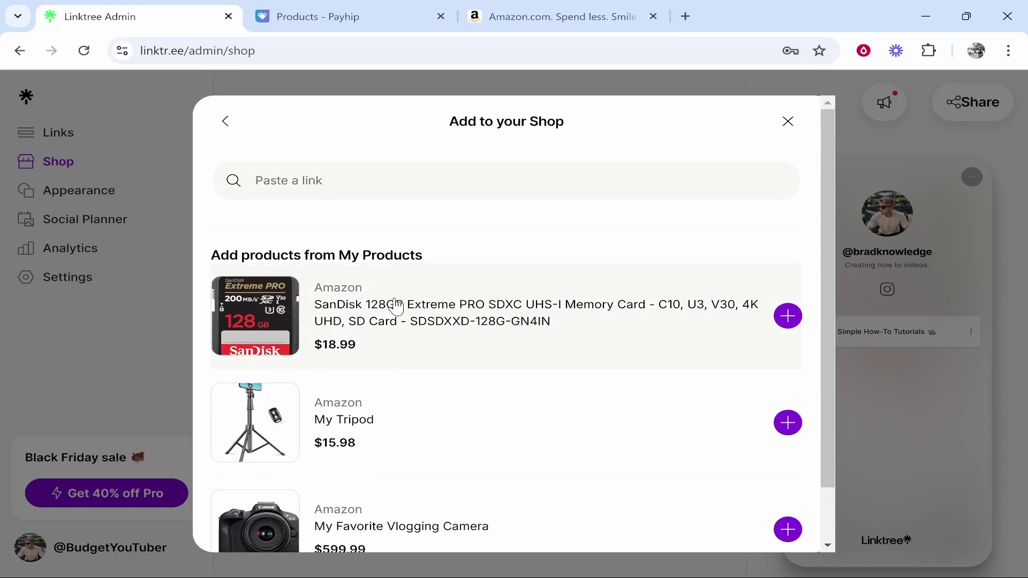
{"action": "scroll", "coordinate": [554, 519], "scroll_direction": "down", "scroll_amount": 1}
{"action": "scroll", "coordinate": [553, 519], "scroll_direction": "up", "scroll_amount": 1}
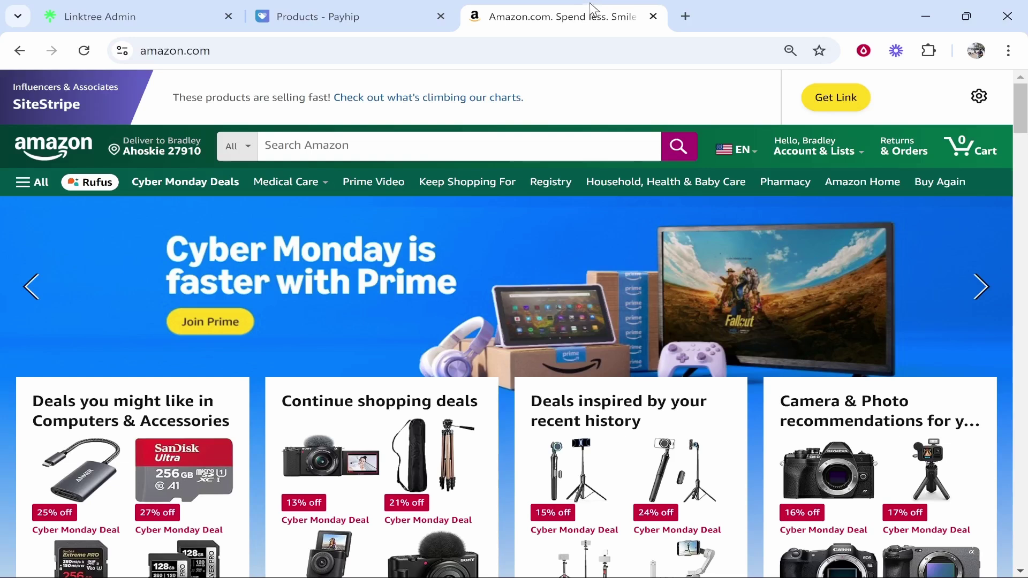
- Search Amazon for 'rode nt usb' and open the RØDE NT-USB+ microphone page
{"action": "left_click", "coordinate": [560, 17]}
{"action": "left_click", "coordinate": [364, 139]}
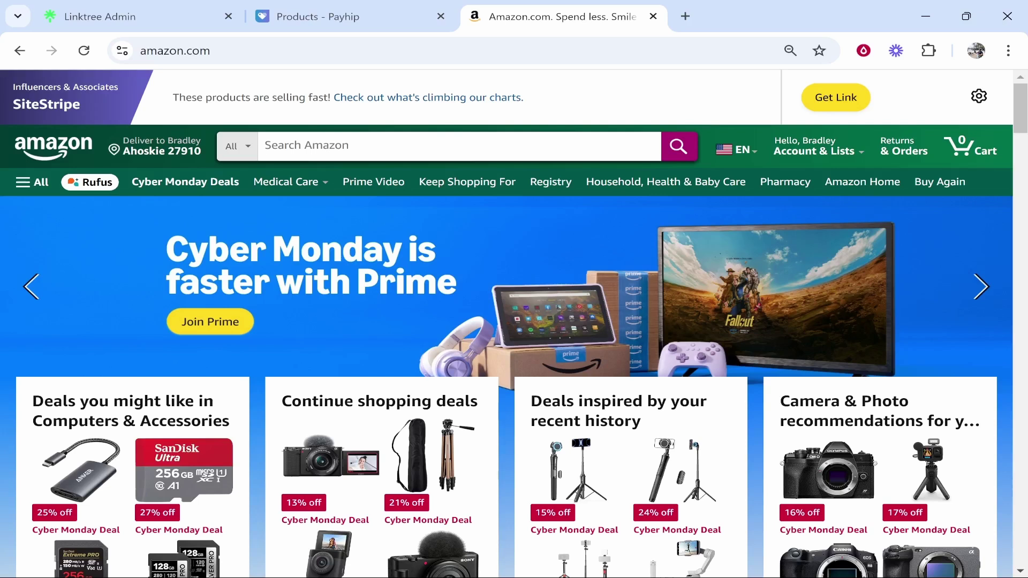
{"action": "left_click", "coordinate": [265, 145]}
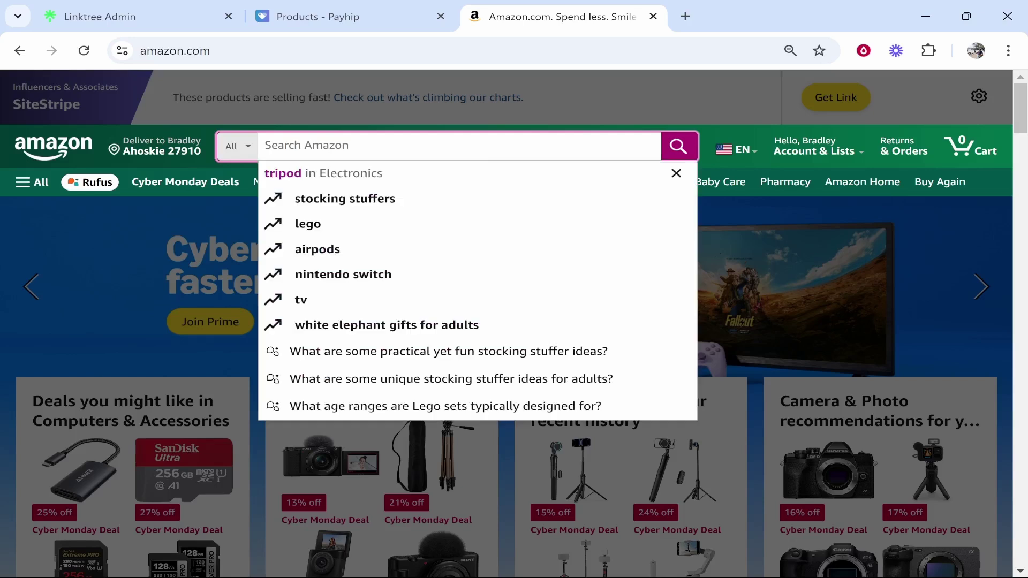
{"action": "type", "text": "rode "}
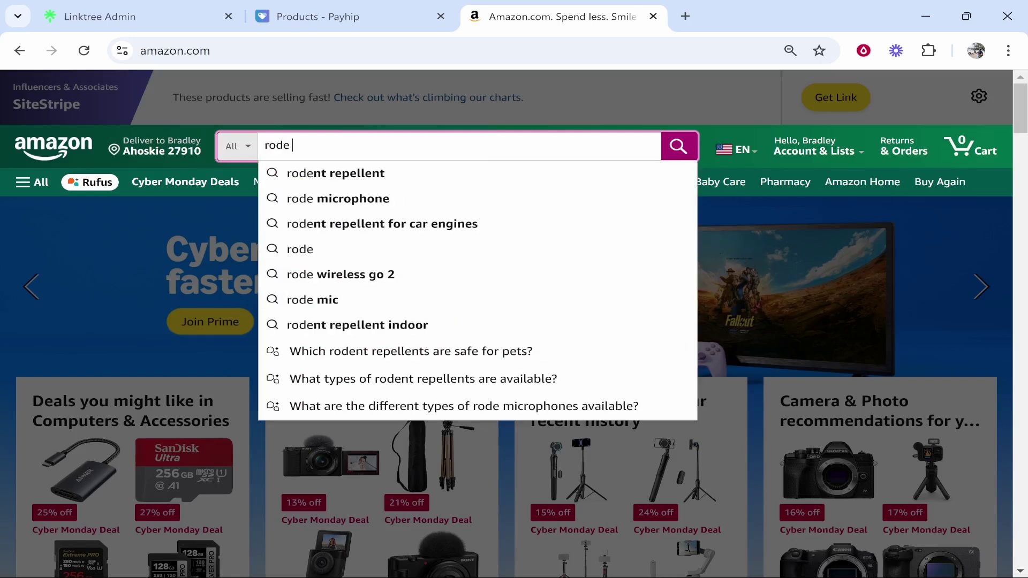
{"action": "type", "text": "nt usb"}
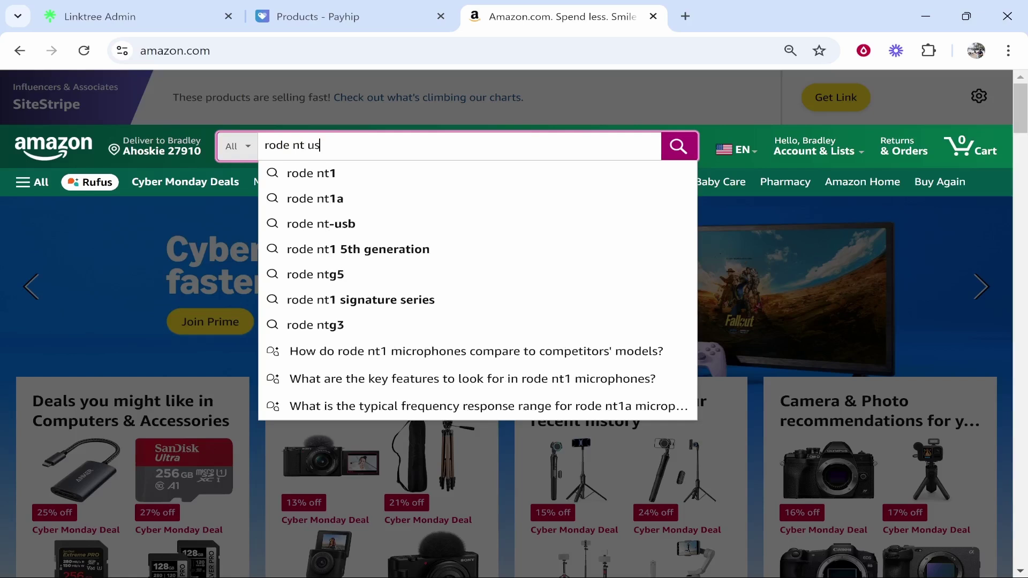
{"action": "key", "text": "Return"}
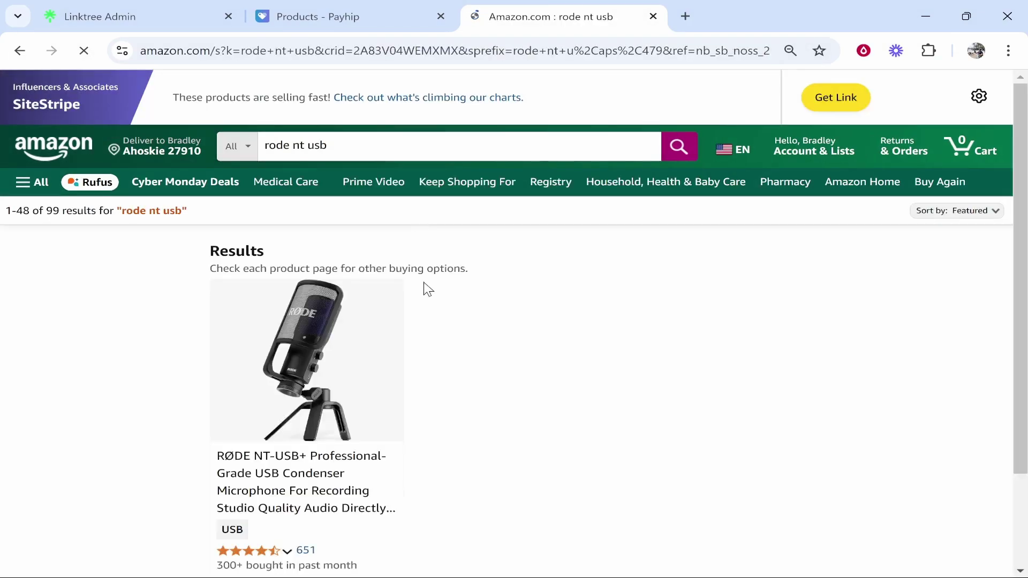
{"action": "scroll", "coordinate": [360, 380], "scroll_direction": "down", "scroll_amount": 2}
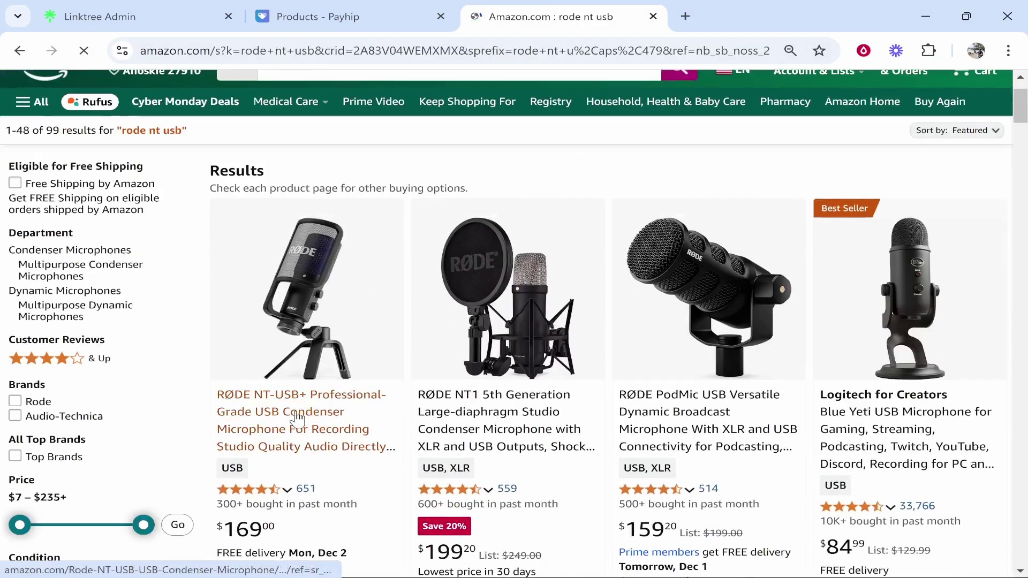
{"action": "left_click", "coordinate": [304, 417]}
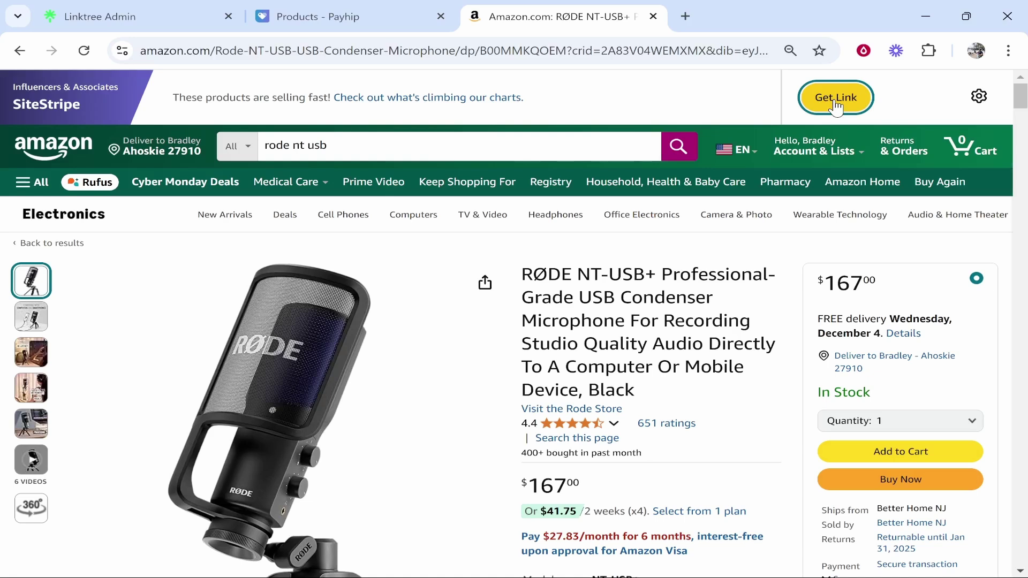
- Generate the SiteStripe amzn.to short link for the microphone and copy it
{"action": "left_click", "coordinate": [836, 99]}
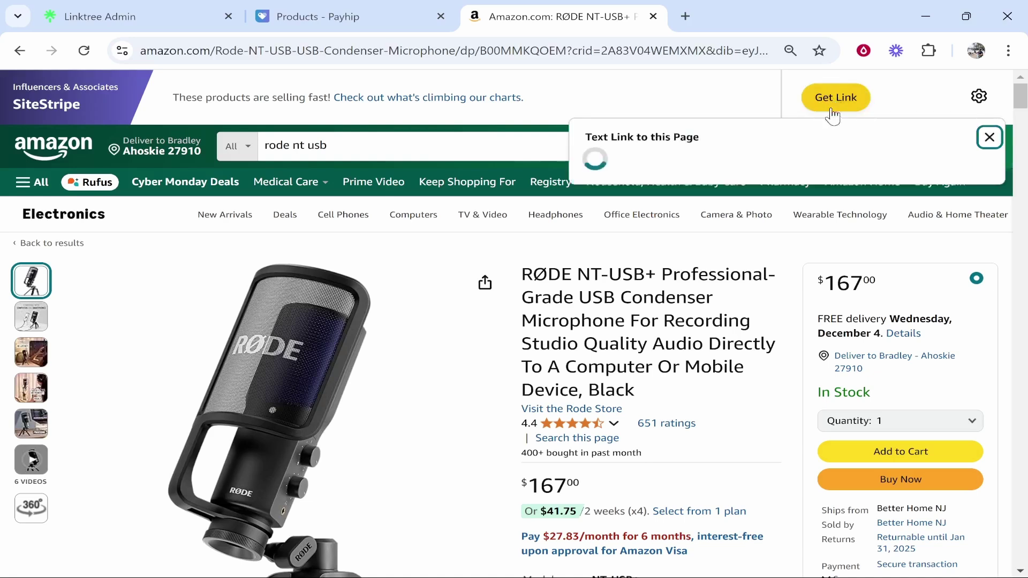
{"action": "right_click", "coordinate": [656, 246]}
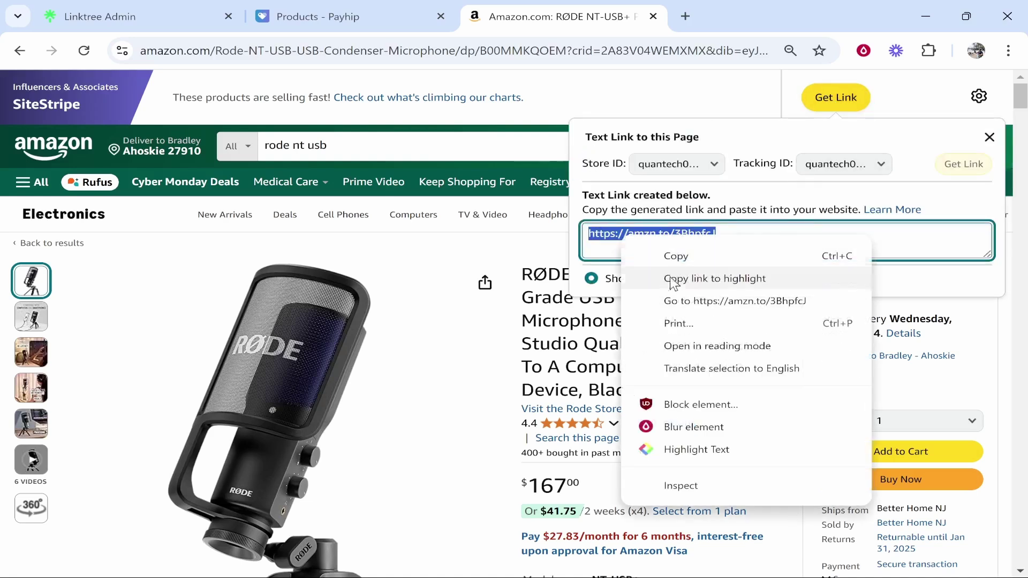
{"action": "left_click", "coordinate": [677, 255]}
- Paste the amzn.to link in Linktree and add the RØDE microphone to the shop
{"action": "left_click", "coordinate": [343, 8]}
{"action": "left_click", "coordinate": [156, 8]}
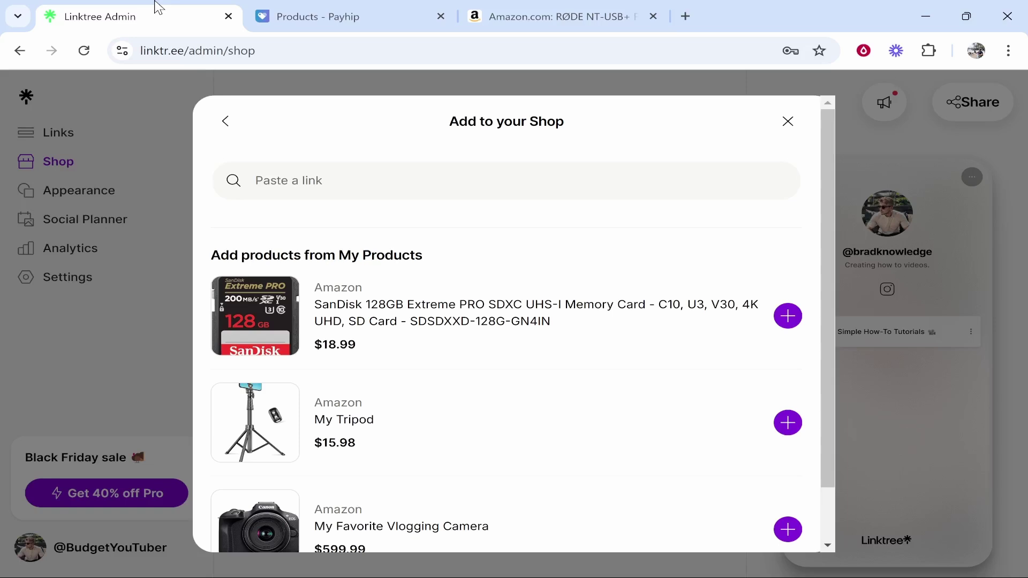
{"action": "left_click", "coordinate": [490, 182]}
{"action": "key", "text": "ctrl+v"}
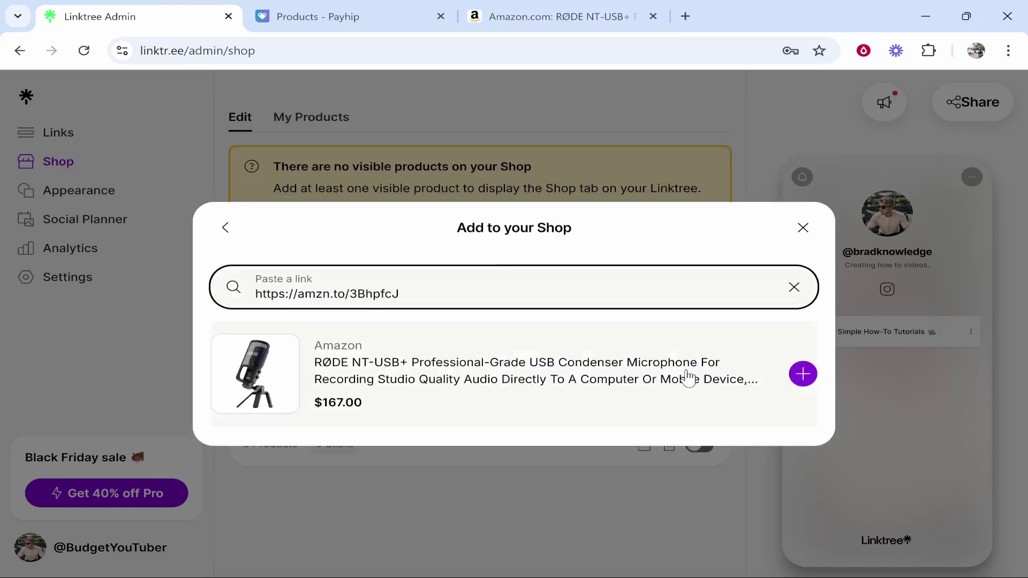
{"action": "left_click", "coordinate": [802, 374]}
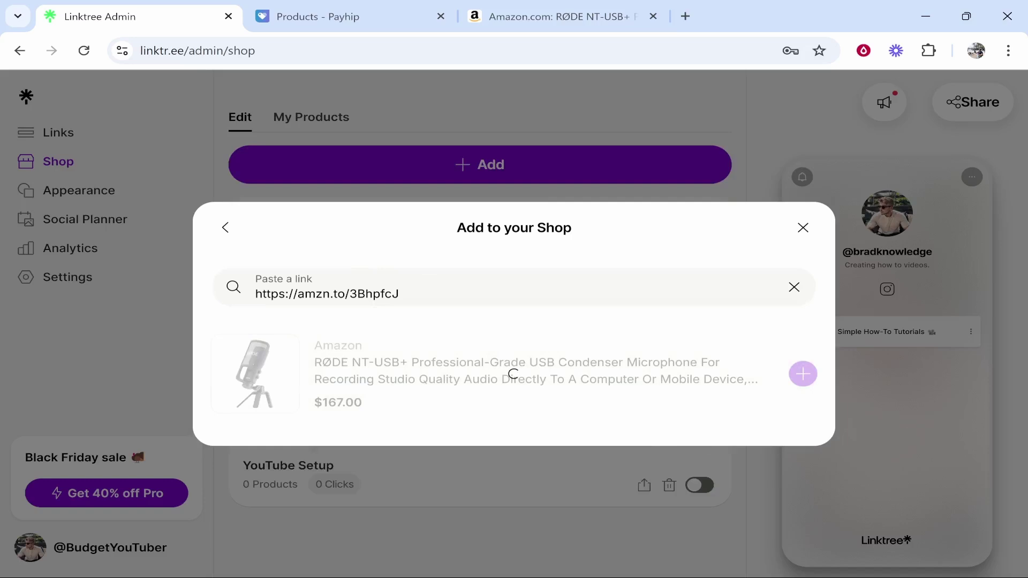
{"action": "left_click", "coordinate": [802, 234]}
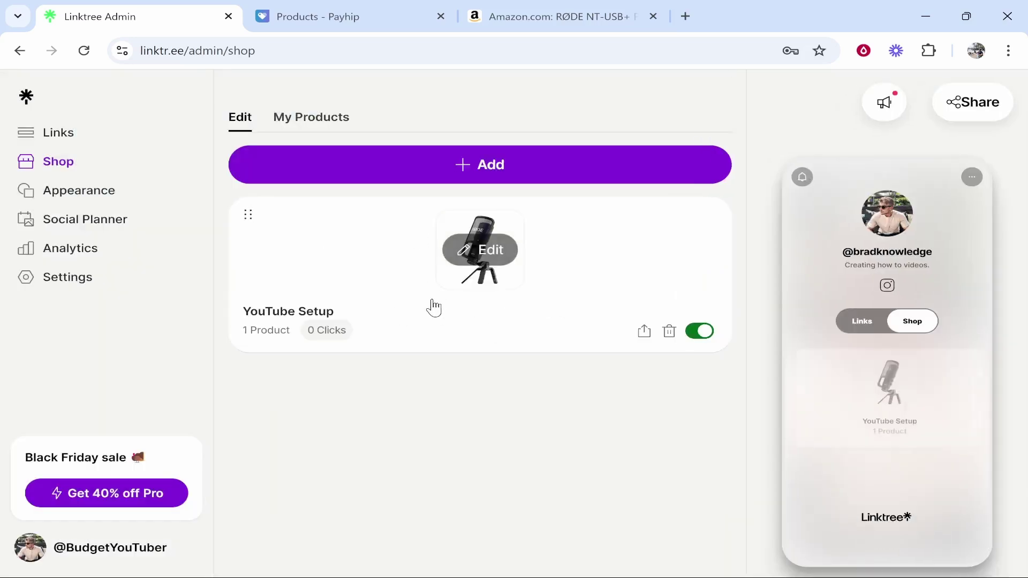
- Shorten the mic's title to 'RØDE NT-USB+ Professional-Grade Microphone' and save the product
{"action": "left_click", "coordinate": [506, 250]}
{"action": "left_click", "coordinate": [569, 332]}
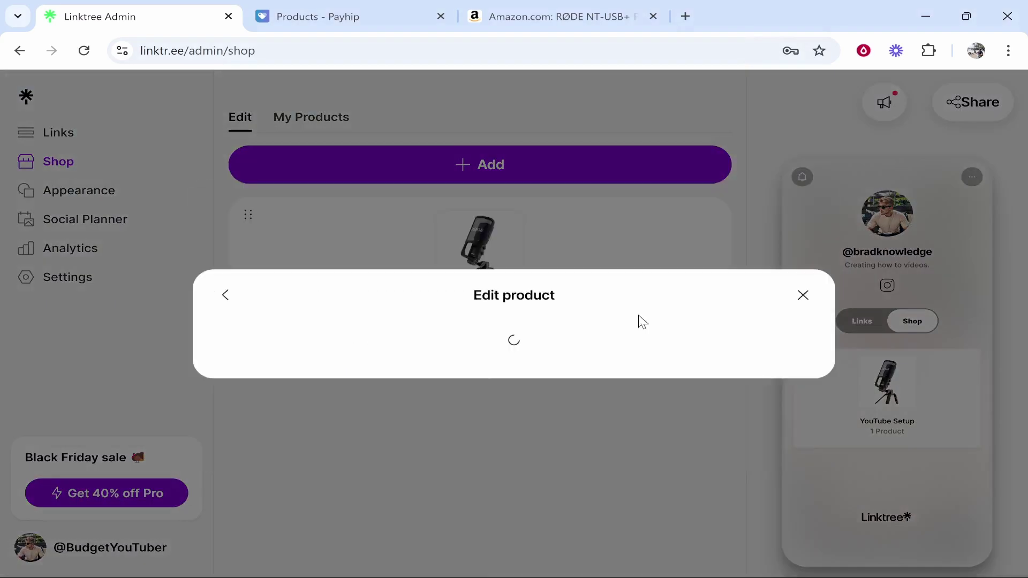
{"action": "left_click", "coordinate": [573, 288]}
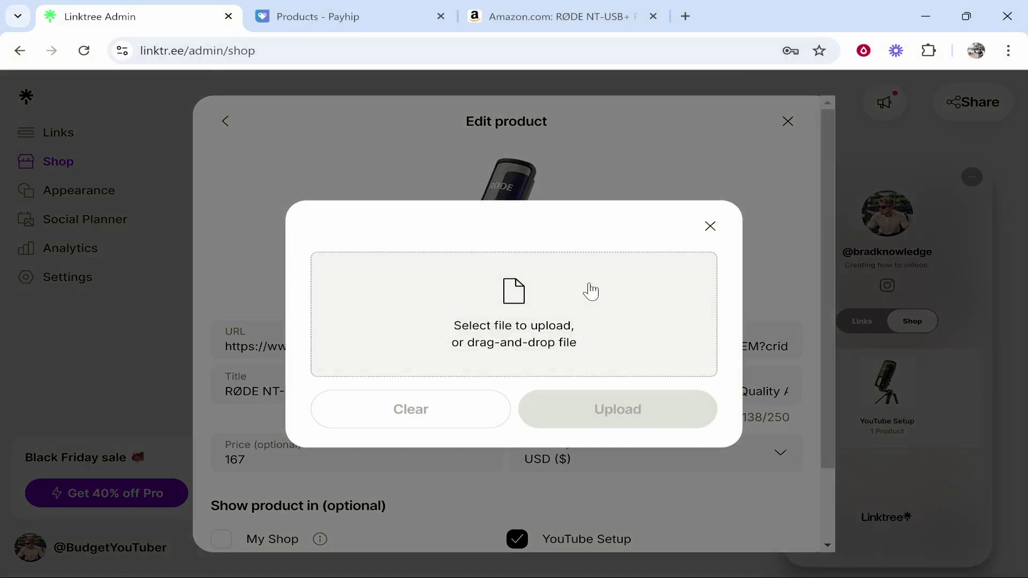
{"action": "left_click", "coordinate": [711, 228]}
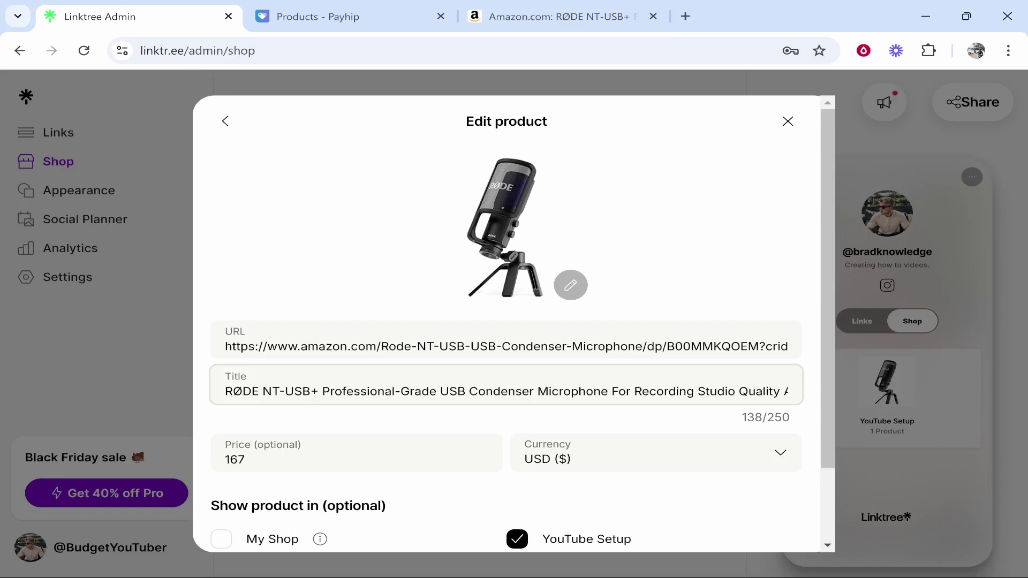
{"action": "left_click_drag", "start_coordinate": [609, 392], "coordinate": [1026, 415]}
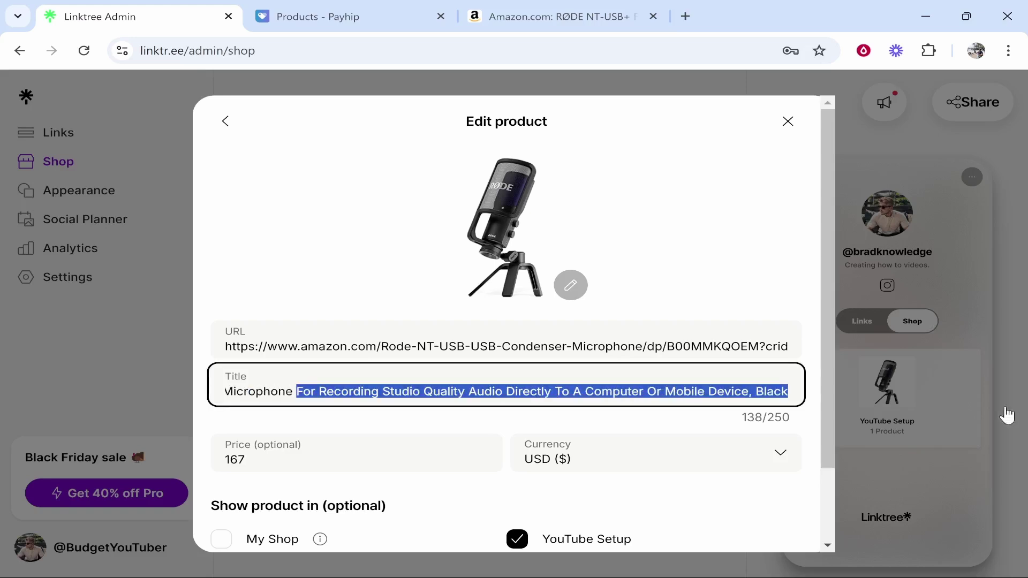
{"action": "key", "text": "BackSpace"}
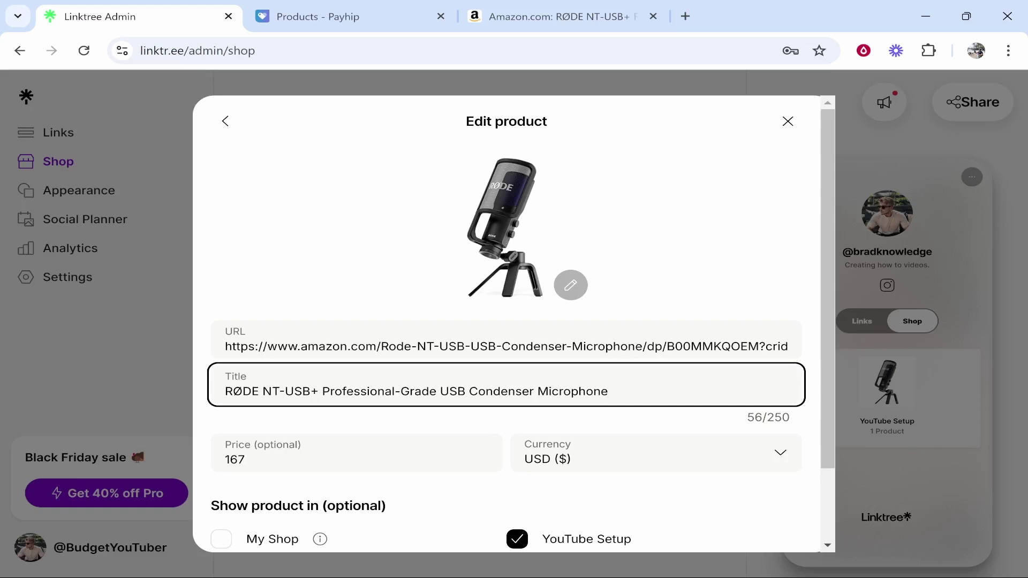
{"action": "left_click_drag", "start_coordinate": [538, 392], "coordinate": [440, 391]}
{"action": "key", "text": "BackSpace"}
{"action": "scroll", "coordinate": [525, 428], "scroll_direction": "down", "scroll_amount": 2}
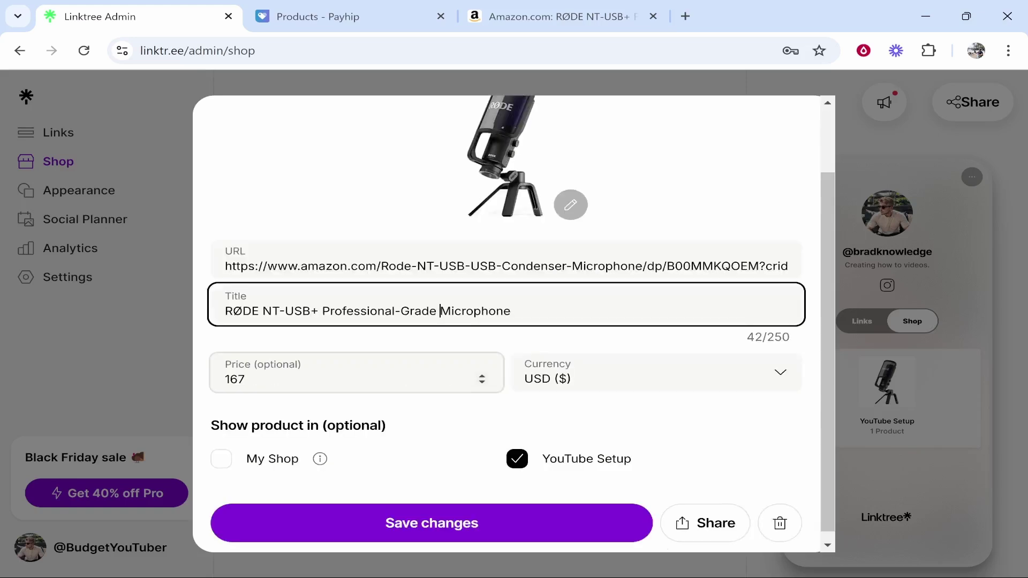
{"action": "scroll", "coordinate": [541, 384], "scroll_direction": "down", "scroll_amount": 1}
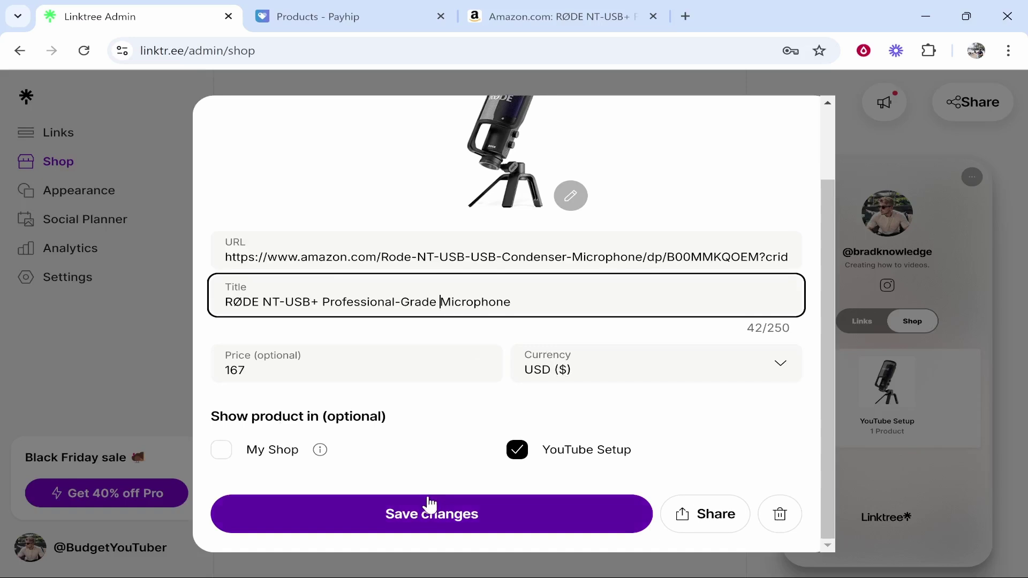
{"action": "left_click", "coordinate": [455, 518]}
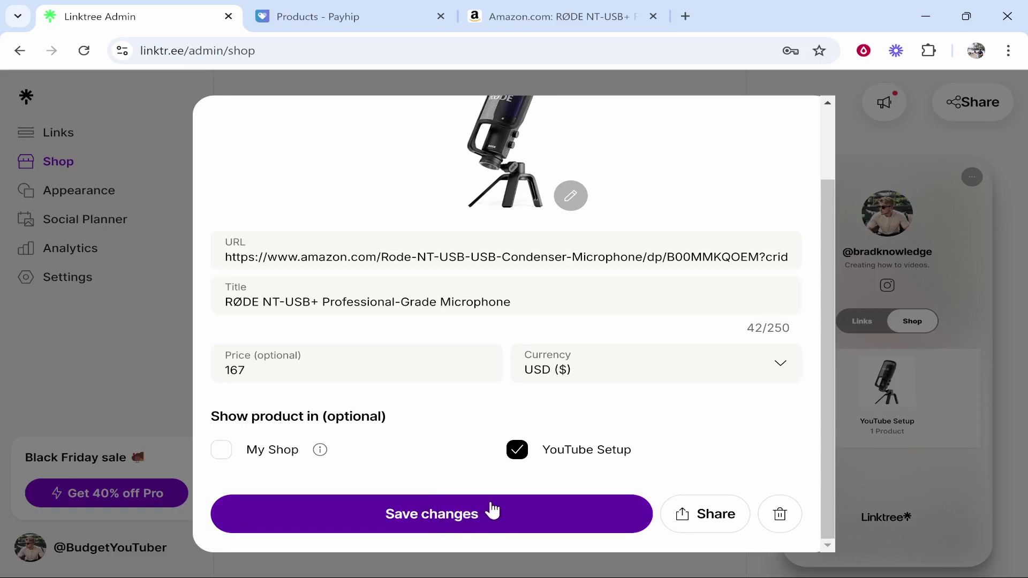
- Add My Favorite Vlogging Camera to the YouTube Setup collection
{"action": "left_click", "coordinate": [750, 427]}
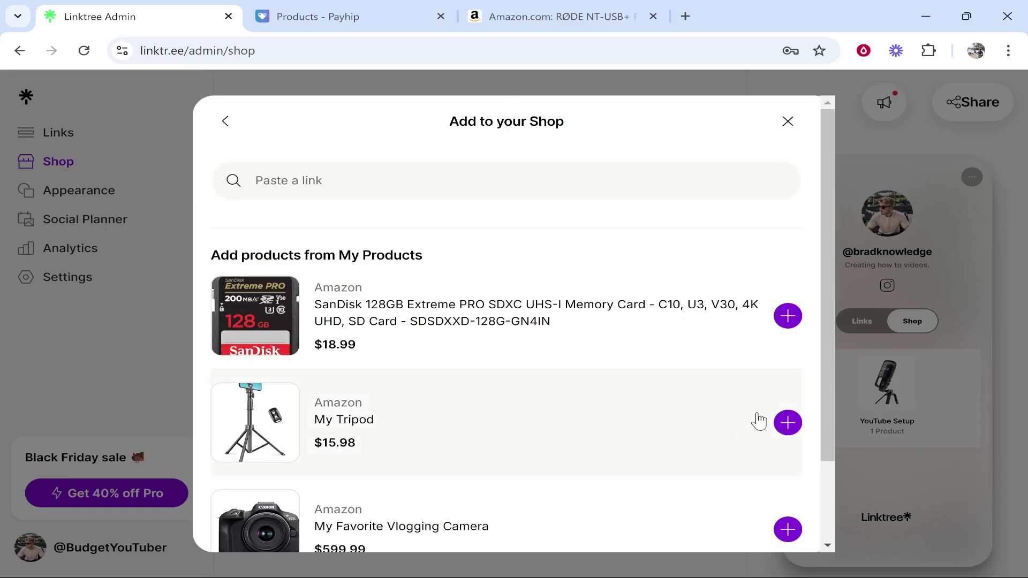
{"action": "scroll", "coordinate": [750, 364], "scroll_direction": "down", "scroll_amount": 2}
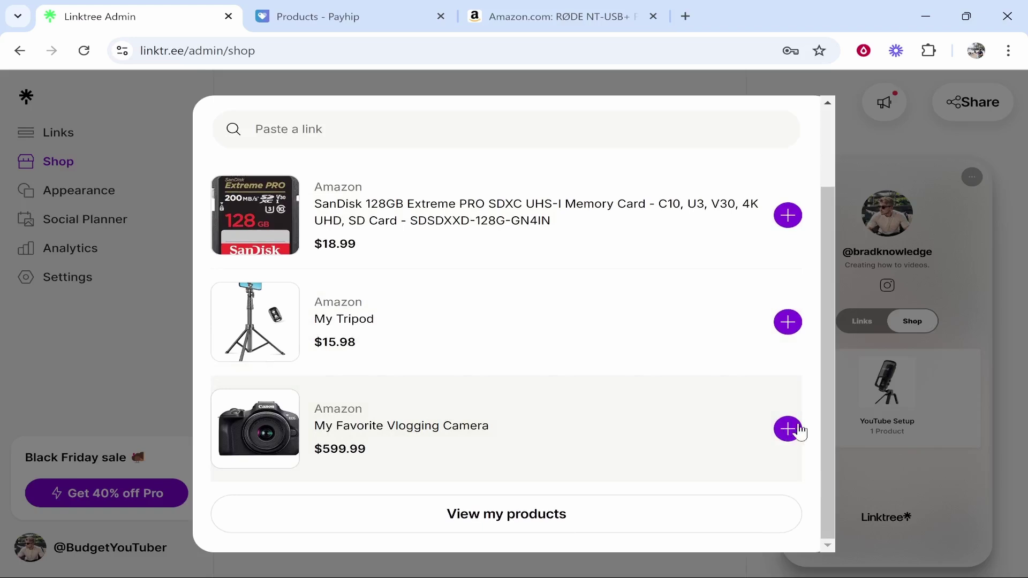
{"action": "left_click", "coordinate": [798, 430]}
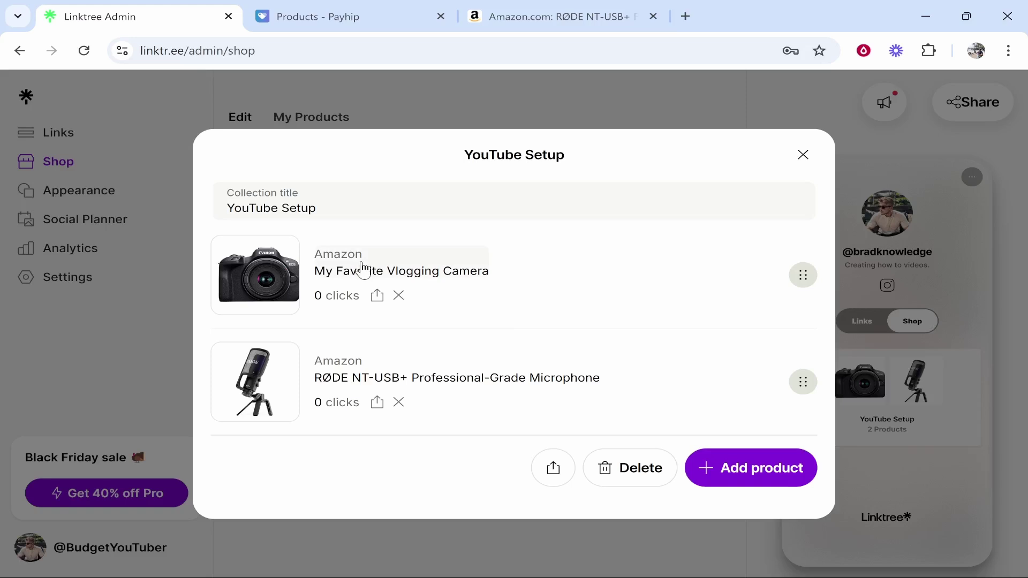
- Close YouTube Setup, view it in the Shop preview, then go to the Payhip products list
{"action": "left_click", "coordinate": [802, 155]}
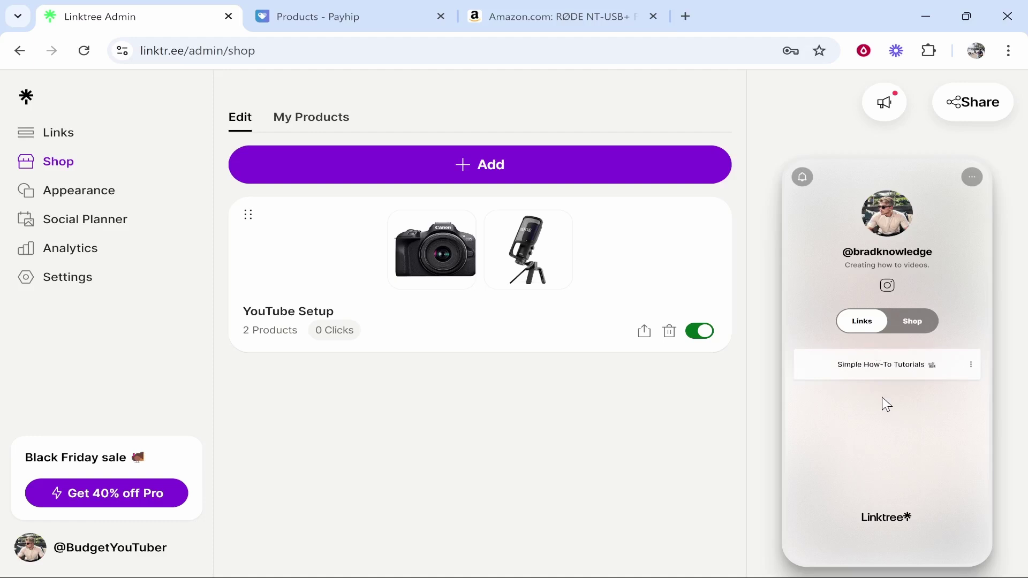
{"action": "left_click", "coordinate": [910, 324]}
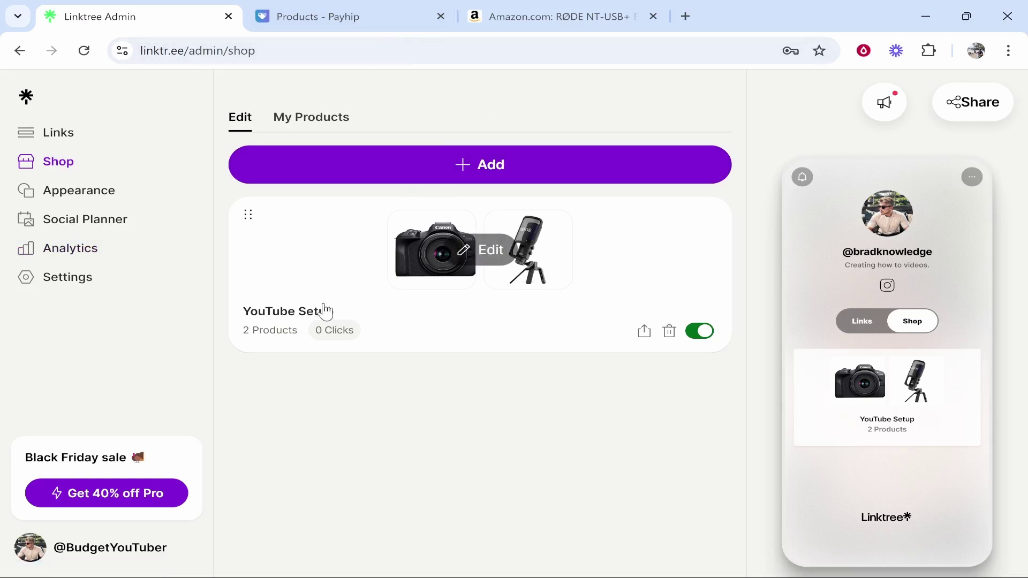
{"action": "left_click", "coordinate": [337, 21]}
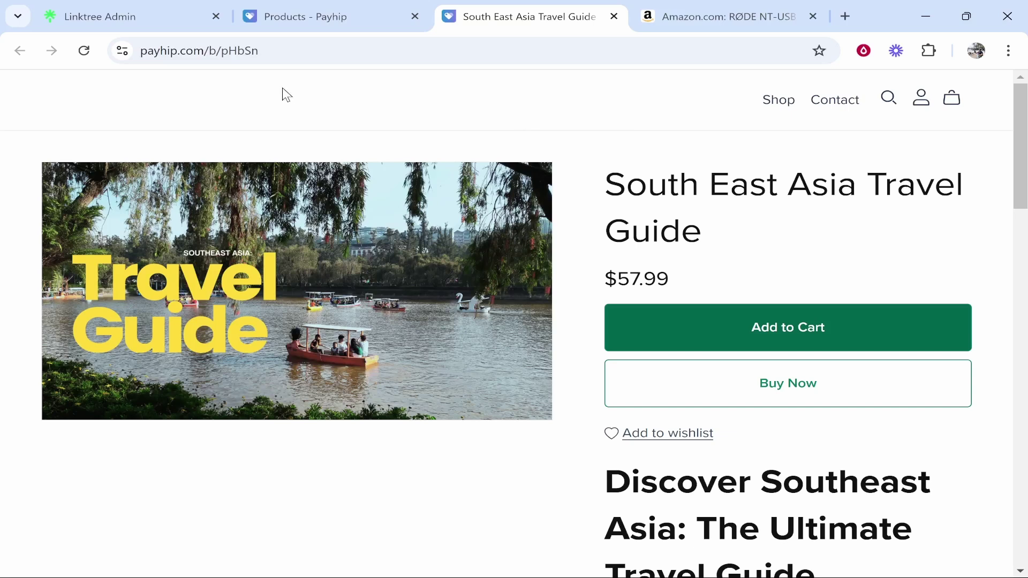
- Copy the Payhip travel guide URL and paste it into a new Linktree single product
{"action": "key", "text": "ctrl+l"}
{"action": "key", "text": "ctrl+c"}
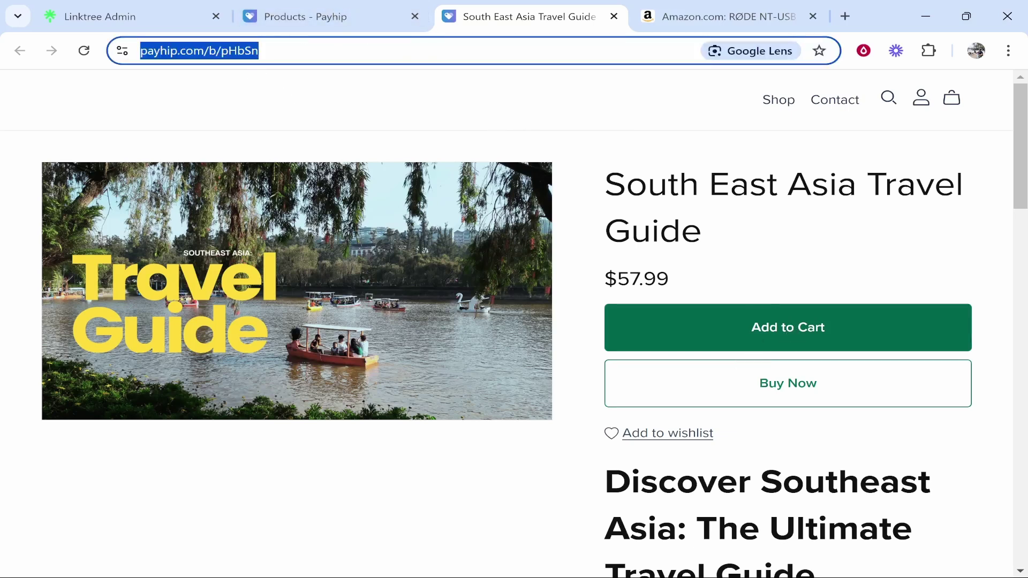
{"action": "left_click", "coordinate": [209, 9]}
{"action": "left_click", "coordinate": [431, 174]}
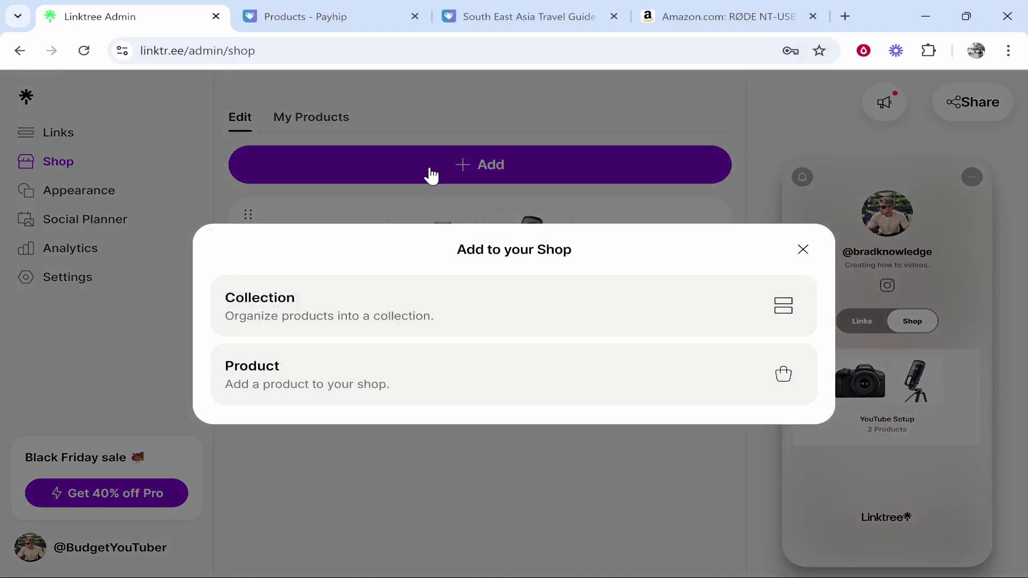
{"action": "left_click", "coordinate": [377, 351]}
{"action": "left_click", "coordinate": [428, 201]}
{"action": "key", "text": "ctrl+v"}
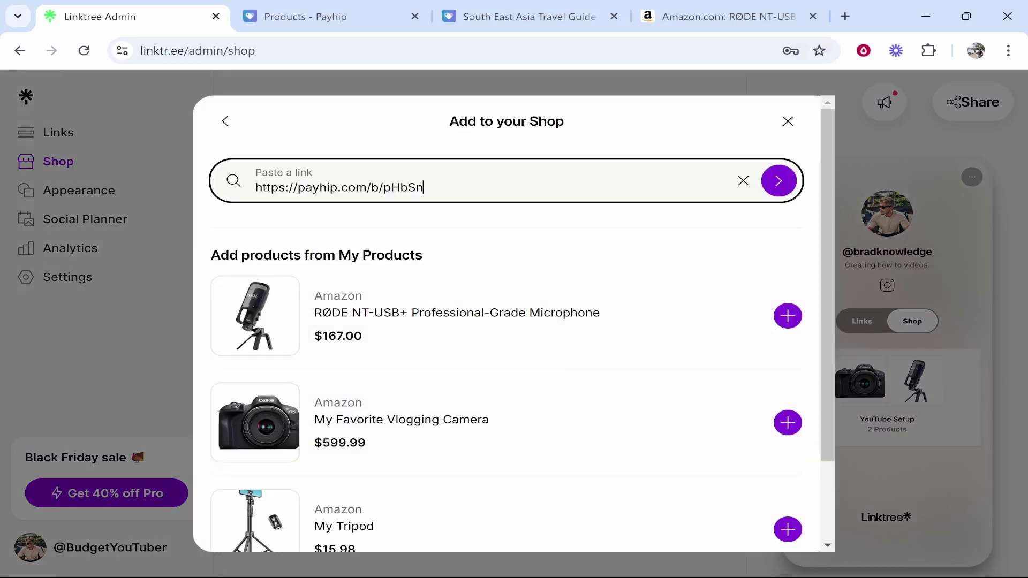
{"action": "left_click", "coordinate": [778, 180]}
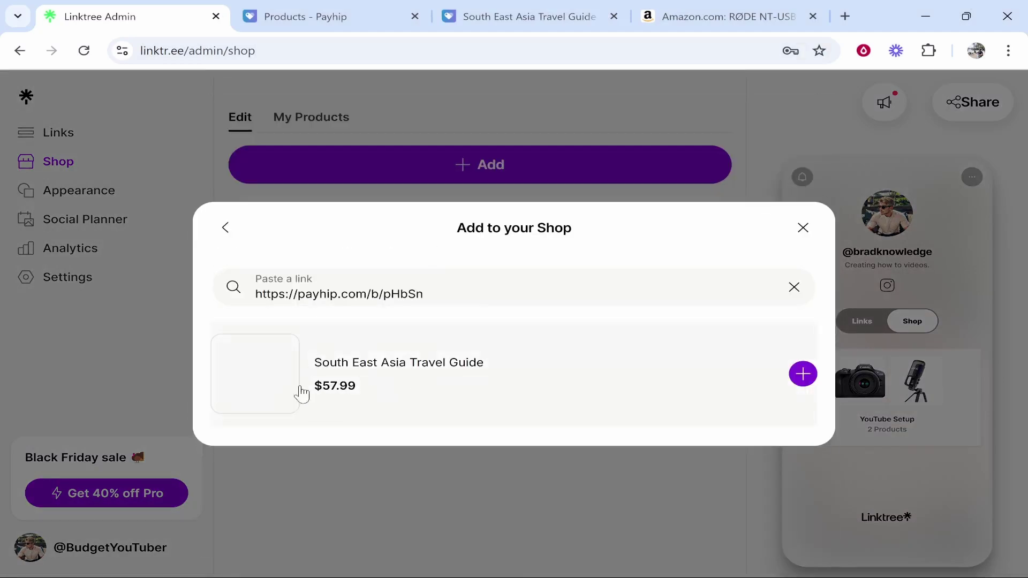
- Check the $57.99 price on Payhip and add the South East Asia Travel Guide to the shop
{"action": "left_click", "coordinate": [500, 15]}
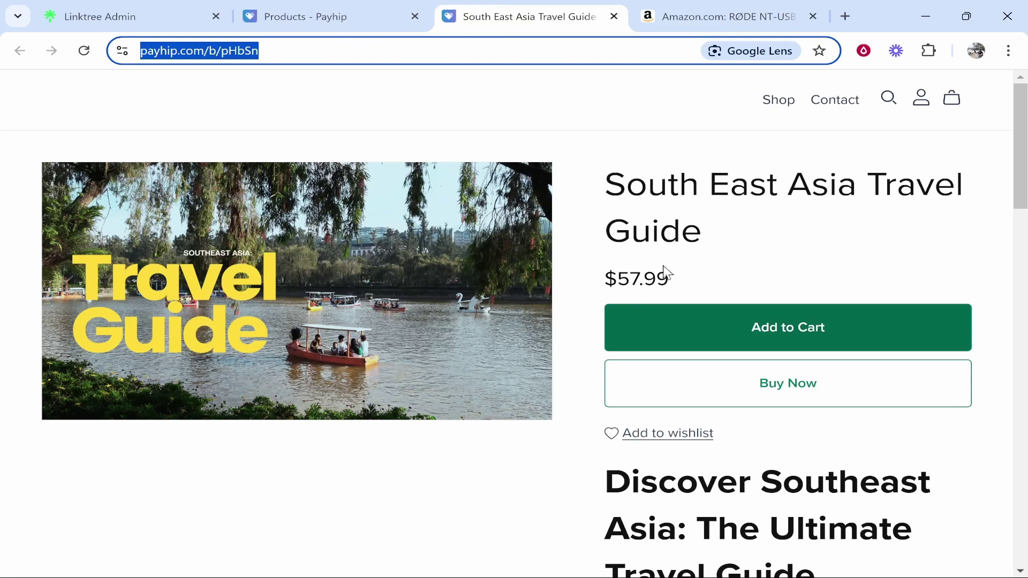
{"action": "left_click_drag", "start_coordinate": [665, 276], "coordinate": [617, 278]}
{"action": "left_click", "coordinate": [91, 16]}
{"action": "left_click", "coordinate": [799, 374]}
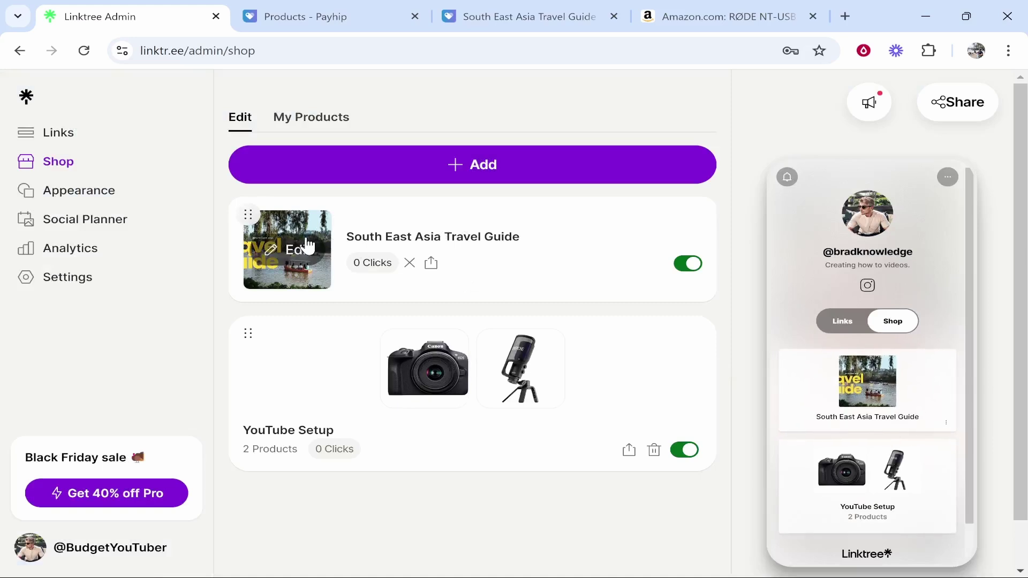
- Compare the travel guide's Edit product details against Payhip and close without changes
{"action": "left_click", "coordinate": [288, 251]}
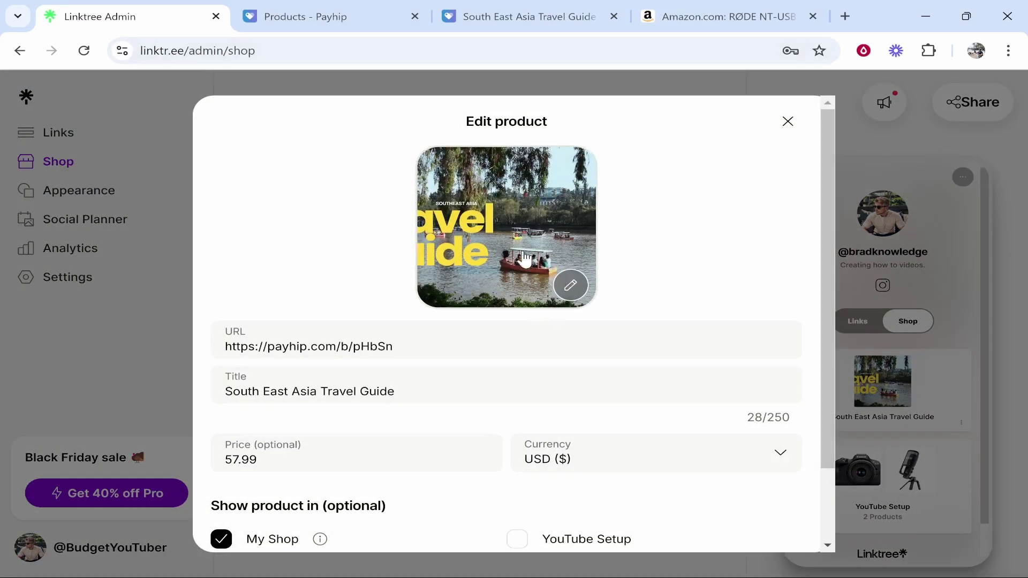
{"action": "left_click", "coordinate": [570, 285]}
{"action": "left_click", "coordinate": [711, 226]}
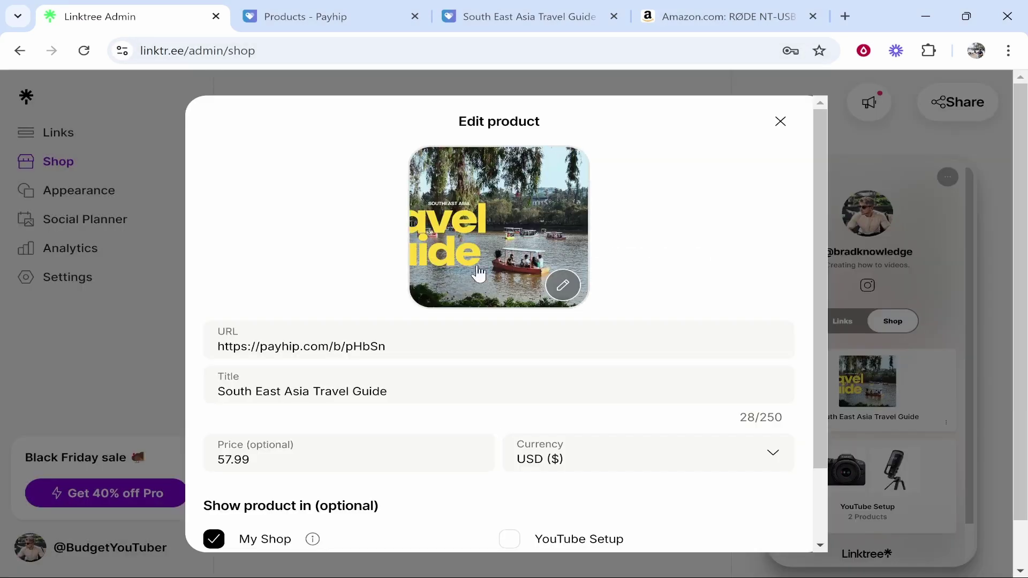
{"action": "left_click", "coordinate": [470, 25]}
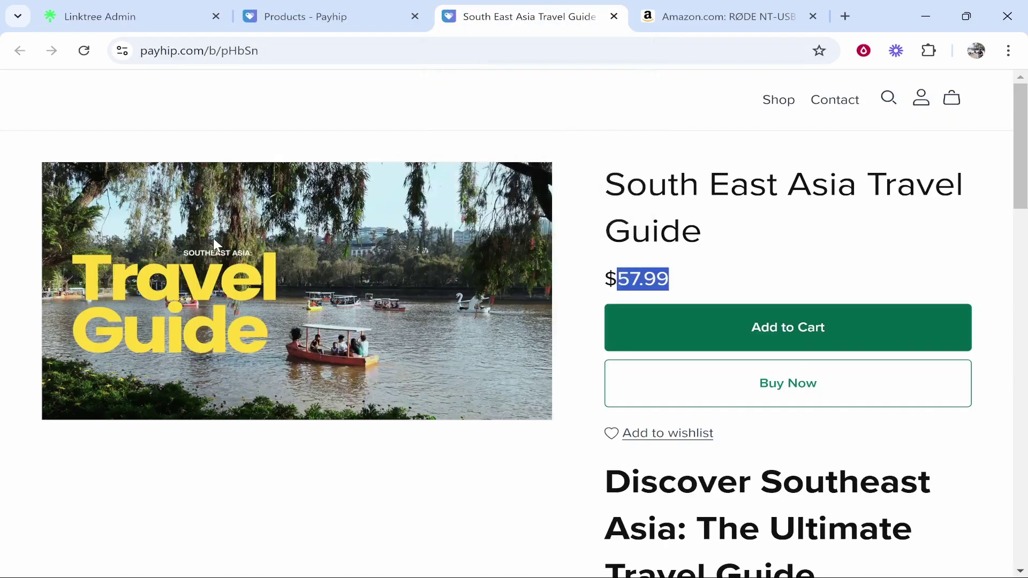
{"action": "left_click", "coordinate": [128, 16]}
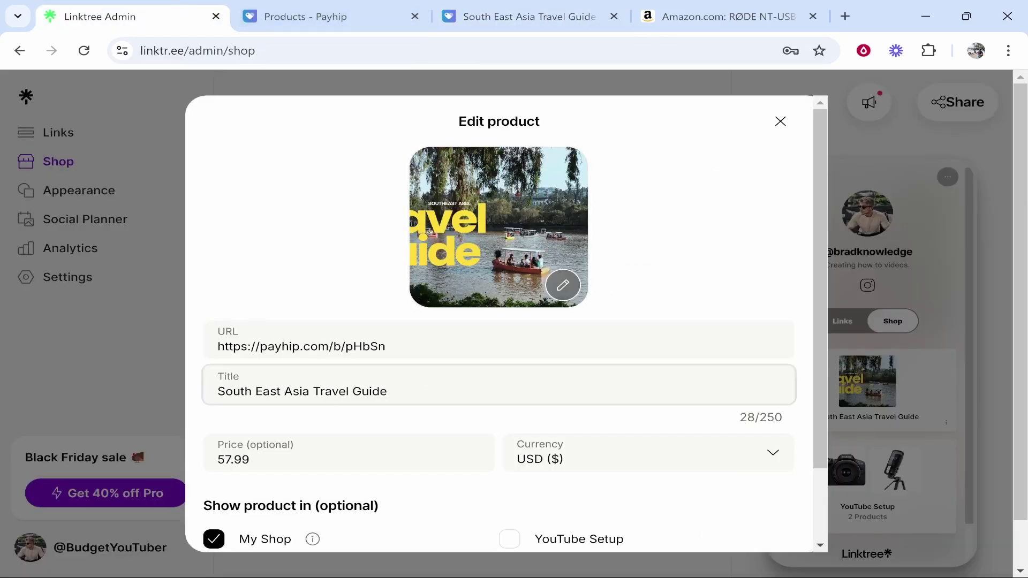
{"action": "left_click", "coordinate": [868, 386]}
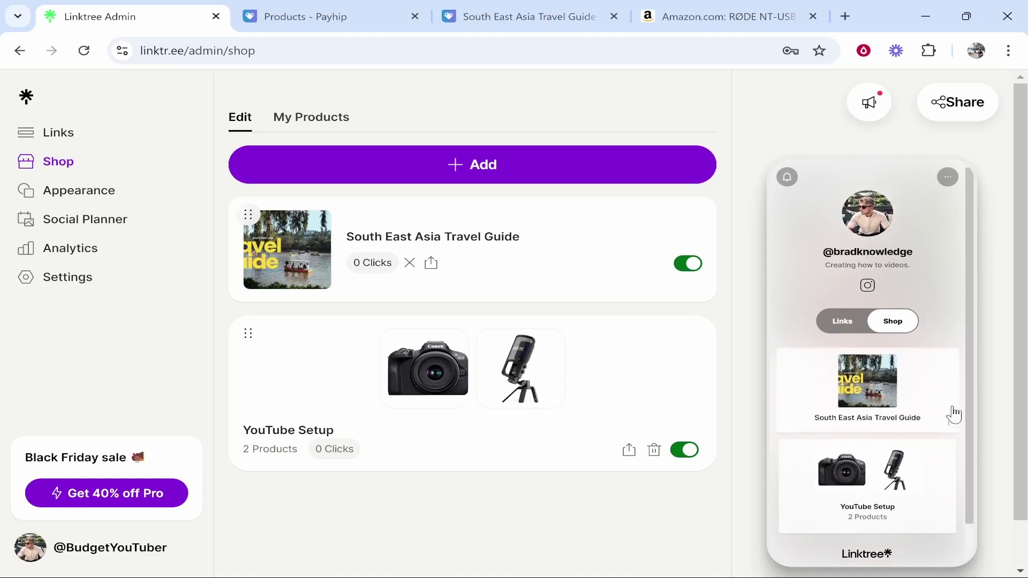
- Open the public linktr.ee/BudgetYouTuber page from Share, reload it and show its Shop
{"action": "left_click", "coordinate": [842, 324]}
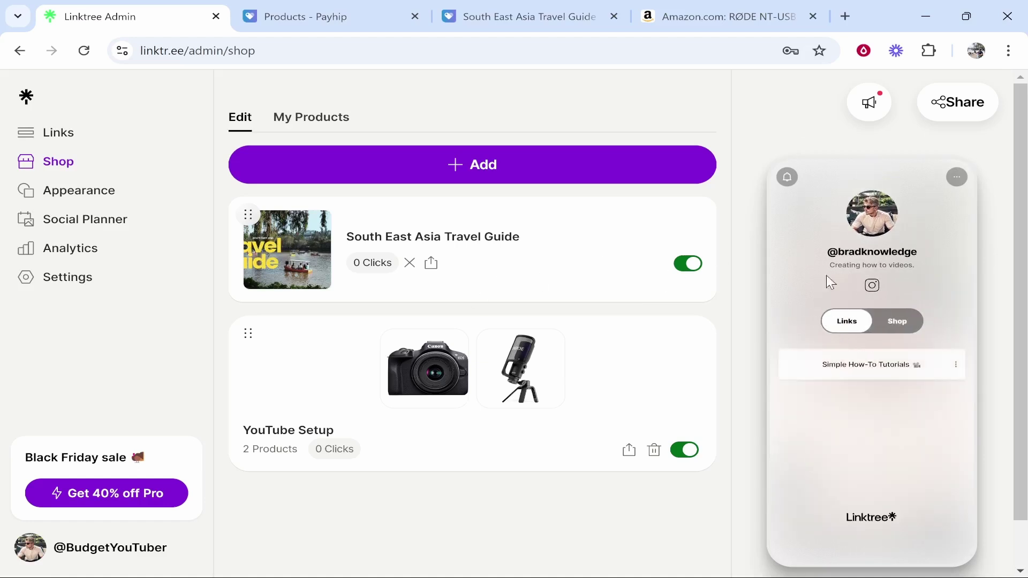
{"action": "left_click", "coordinate": [954, 102]}
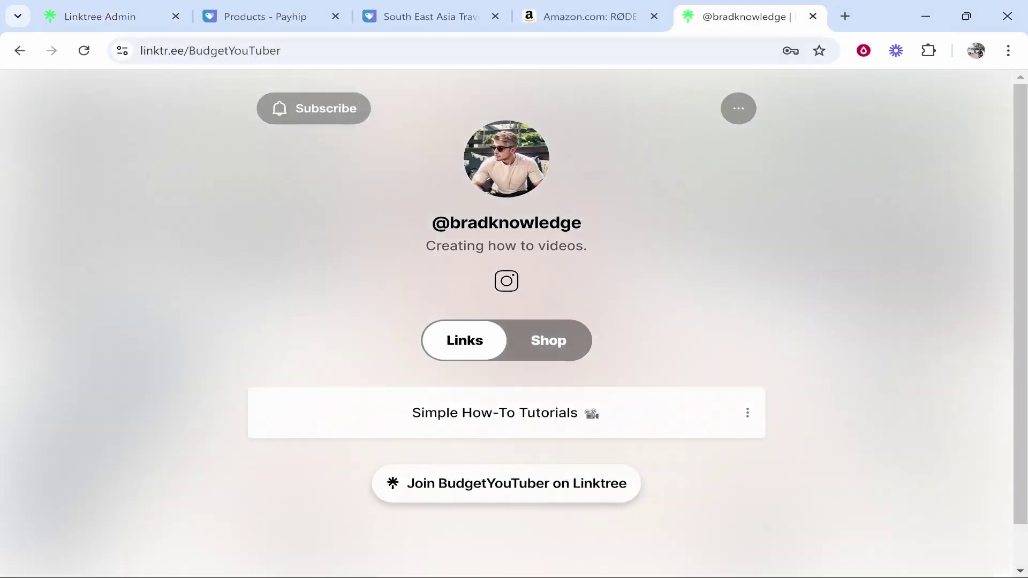
{"action": "left_click", "coordinate": [573, 309]}
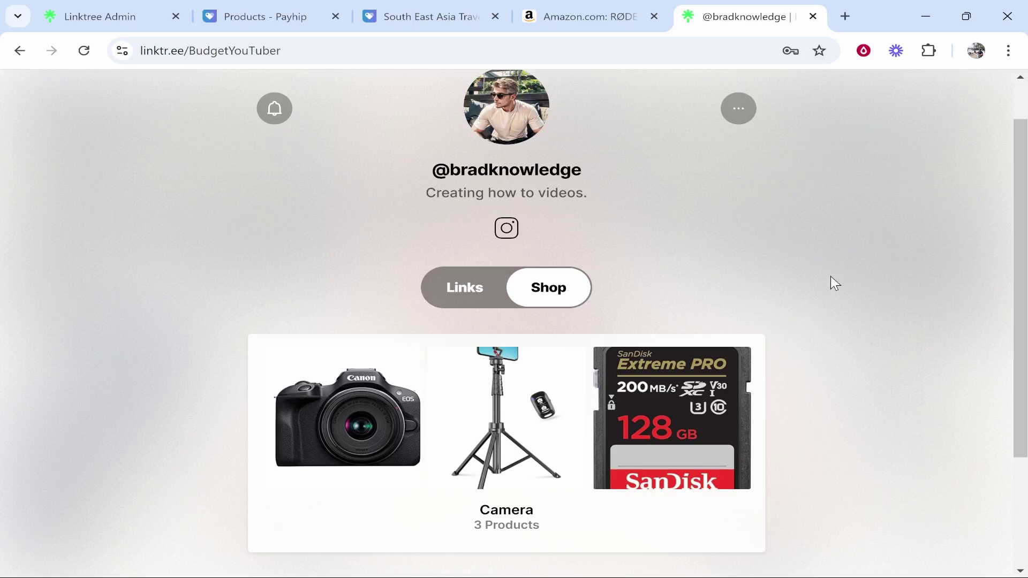
{"action": "left_click", "coordinate": [84, 50]}
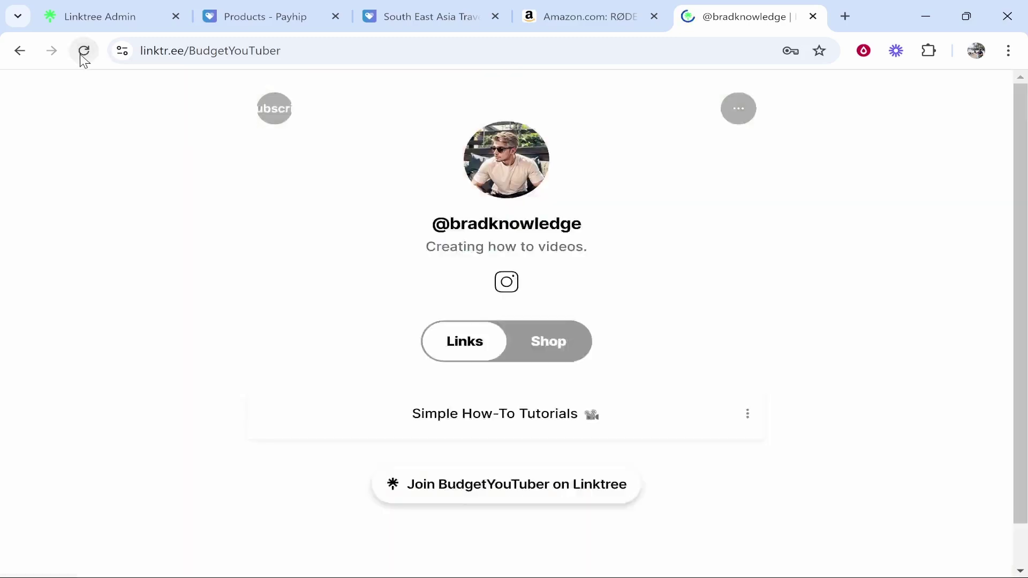
{"action": "left_click", "coordinate": [538, 300]}
{"action": "scroll", "coordinate": [643, 151], "scroll_direction": "down", "scroll_amount": 3}
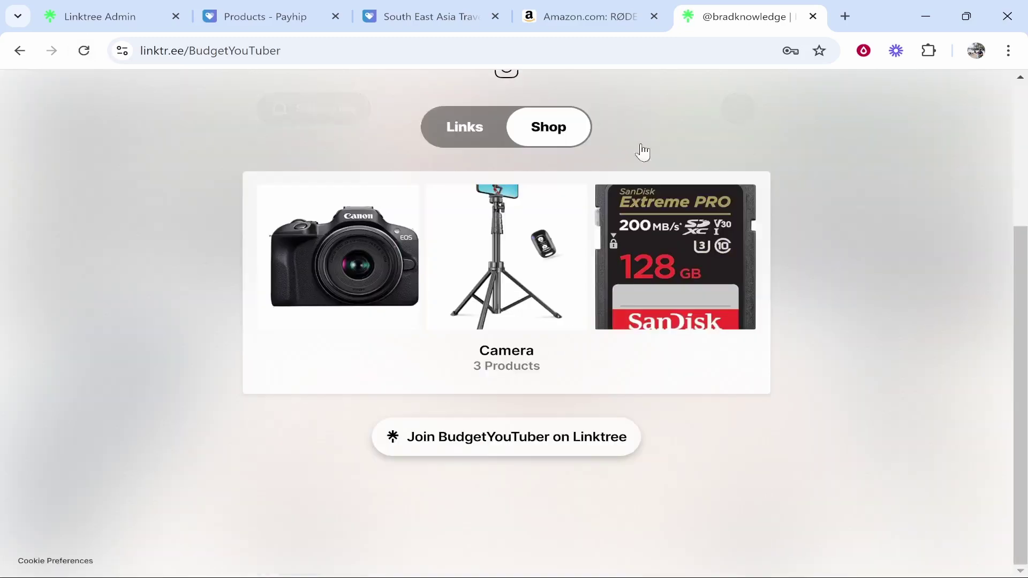
- Glance at the Amazon and Payhip tabs, close the sharing panel, and return to the public profile
{"action": "left_click", "coordinate": [586, 16]}
{"action": "left_click", "coordinate": [429, 8]}
{"action": "left_click", "coordinate": [107, 16]}
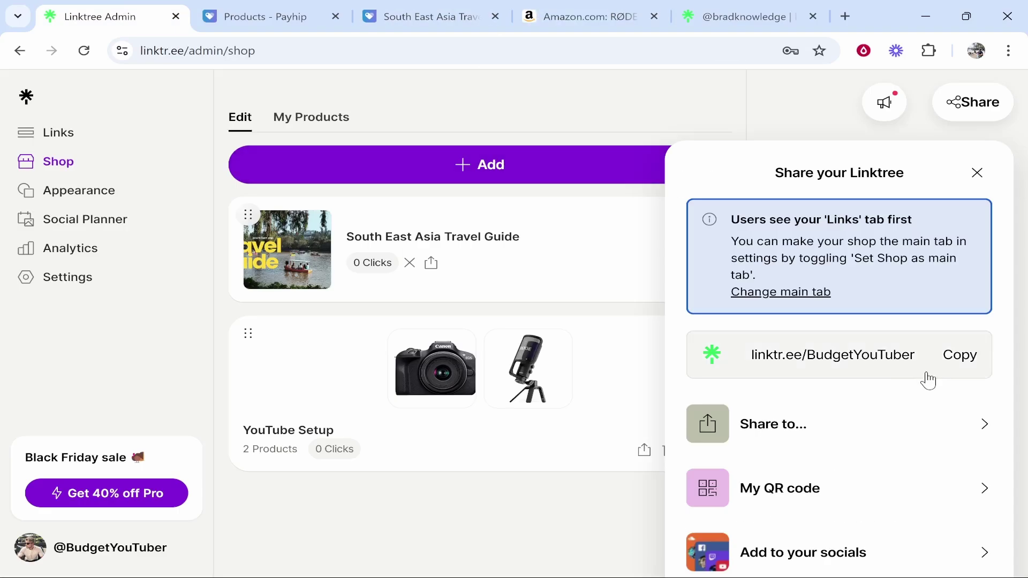
{"action": "left_click", "coordinate": [978, 173]}
{"action": "left_click", "coordinate": [688, 264]}
{"action": "key", "text": "ctrl+9"}
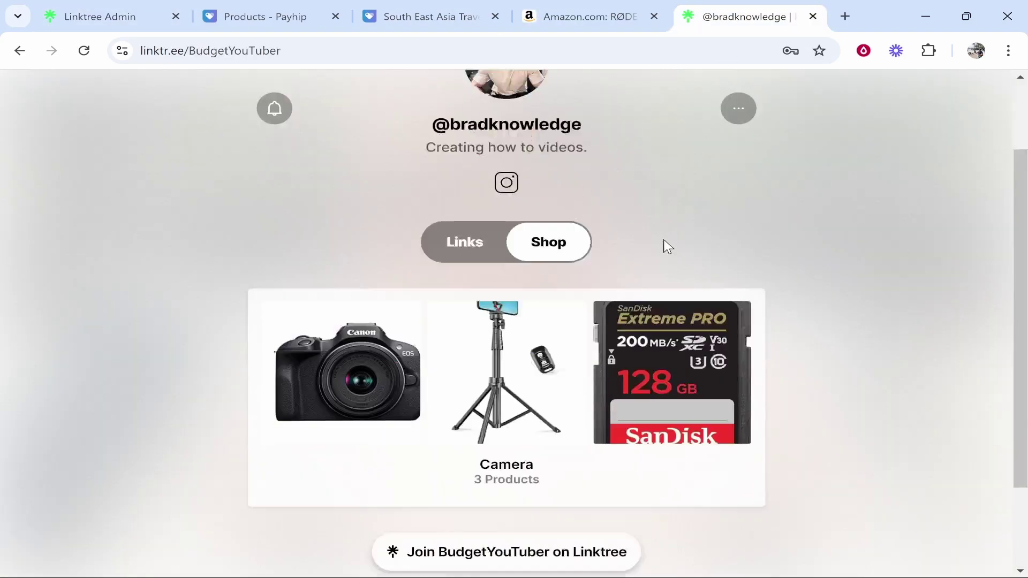
- Open the public Camera collection's Amazon product, close it, and switch the public page back to Links
{"action": "left_click", "coordinate": [522, 309]}
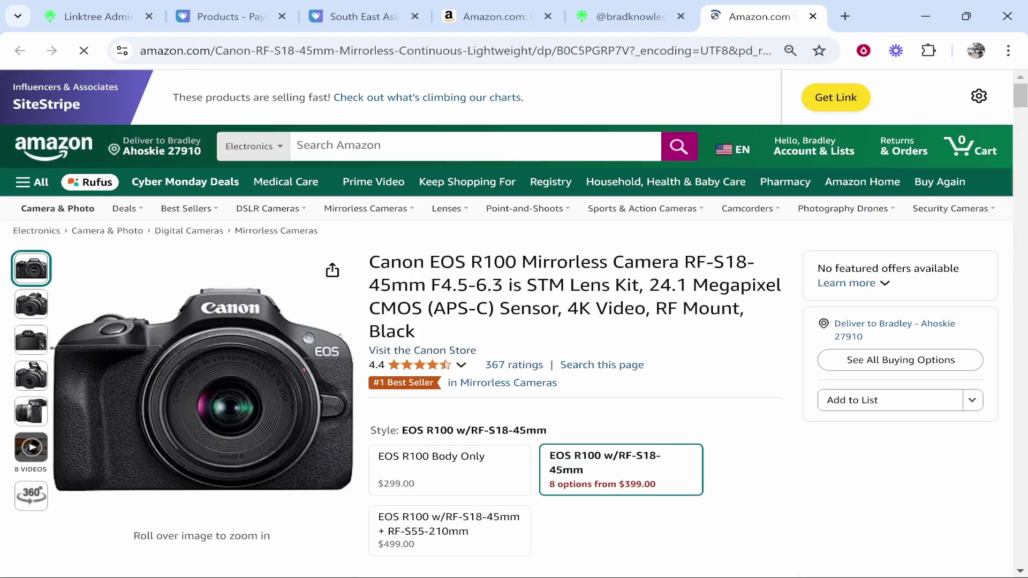
{"action": "left_click", "coordinate": [815, 16]}
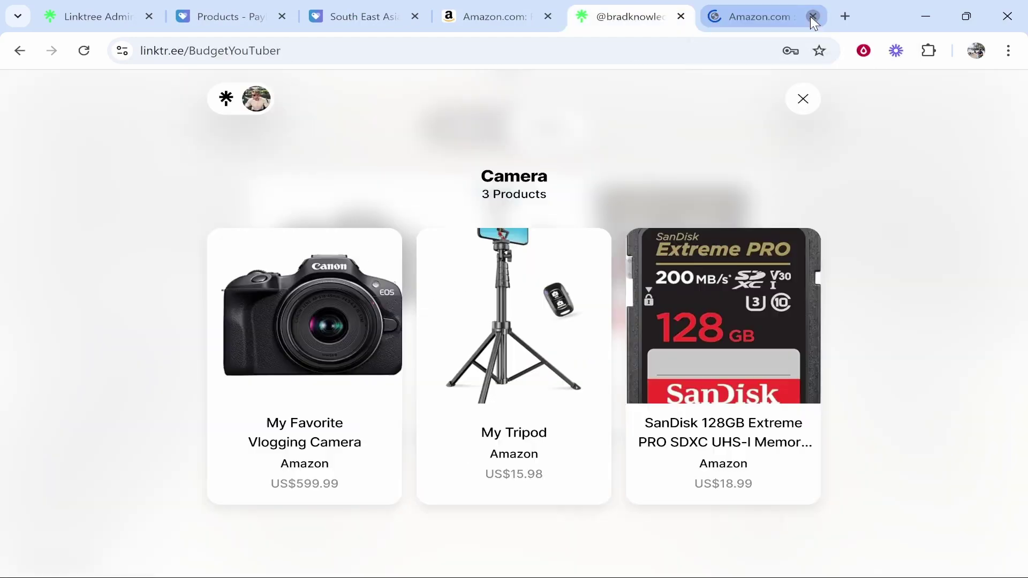
{"action": "left_click", "coordinate": [810, 100]}
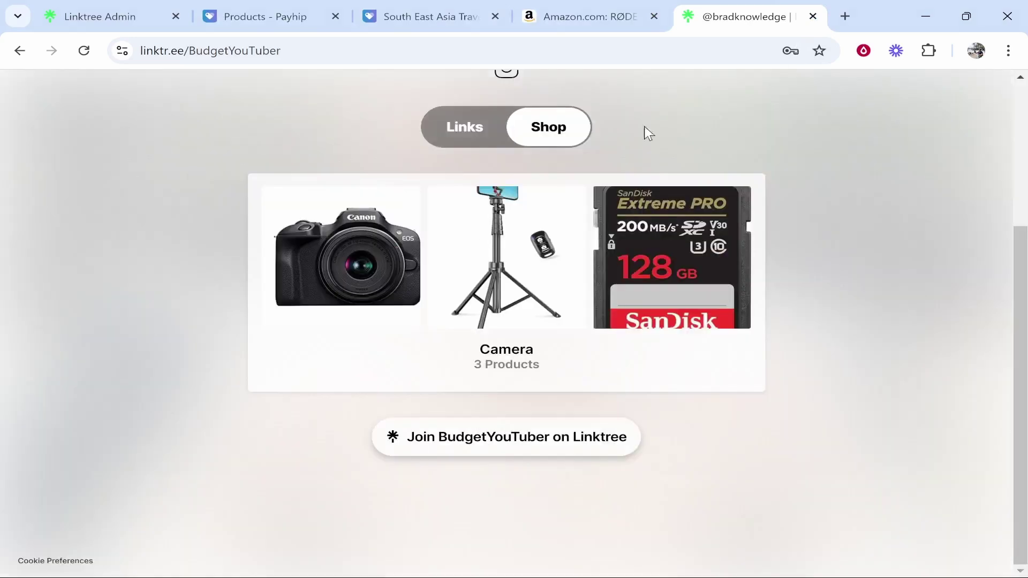
{"action": "left_click", "coordinate": [466, 126]}
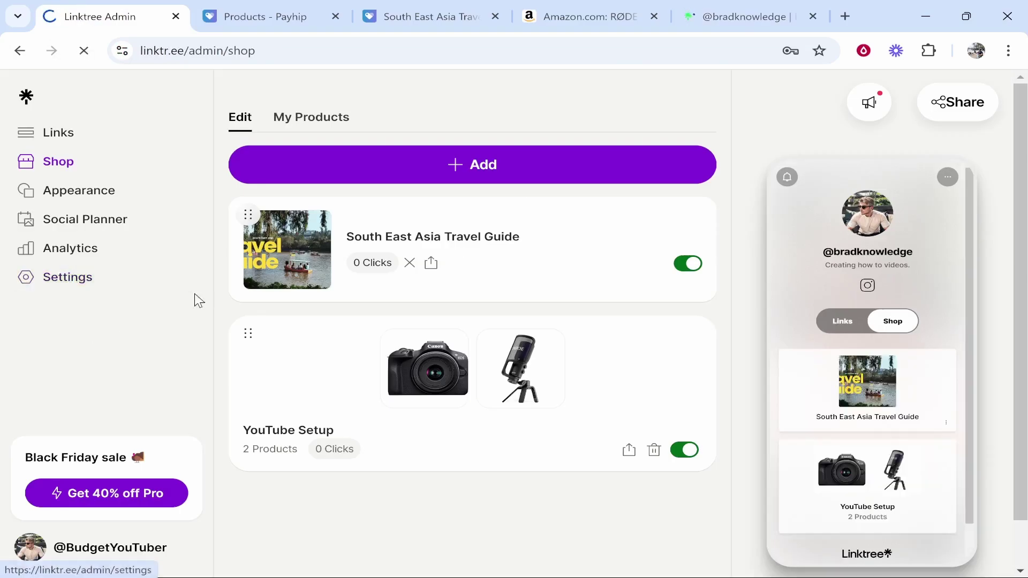
- In the Shop settings, switch 'Preview Shop on Links page' on, then back off, keeping Display Shop on
{"action": "scroll", "coordinate": [447, 320], "scroll_direction": "down", "scroll_amount": 15}
{"action": "left_click_drag", "start_coordinate": [283, 294], "coordinate": [219, 292]}
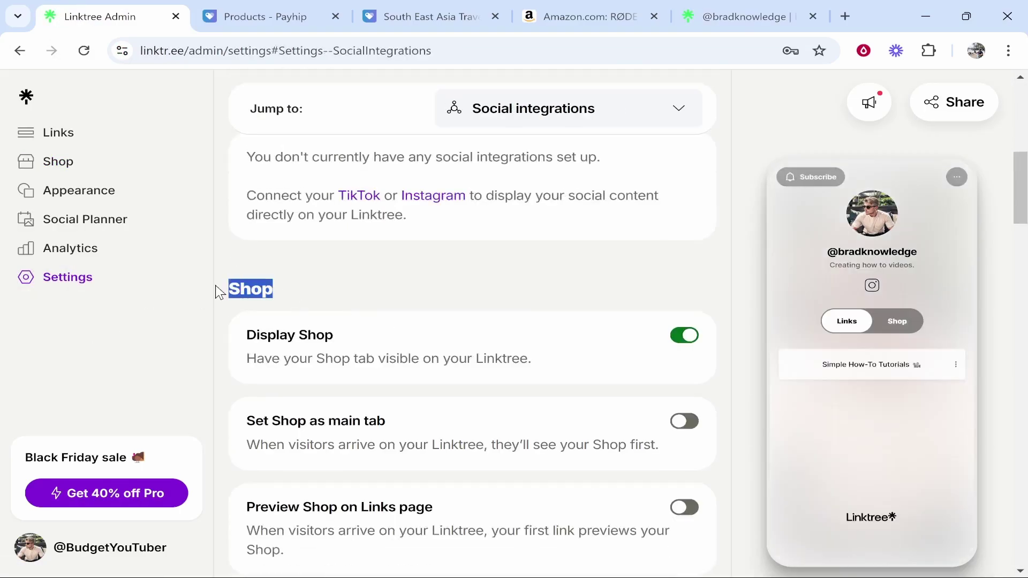
{"action": "left_click", "coordinate": [344, 294]}
{"action": "scroll", "coordinate": [514, 290], "scroll_direction": "down", "scroll_amount": 3}
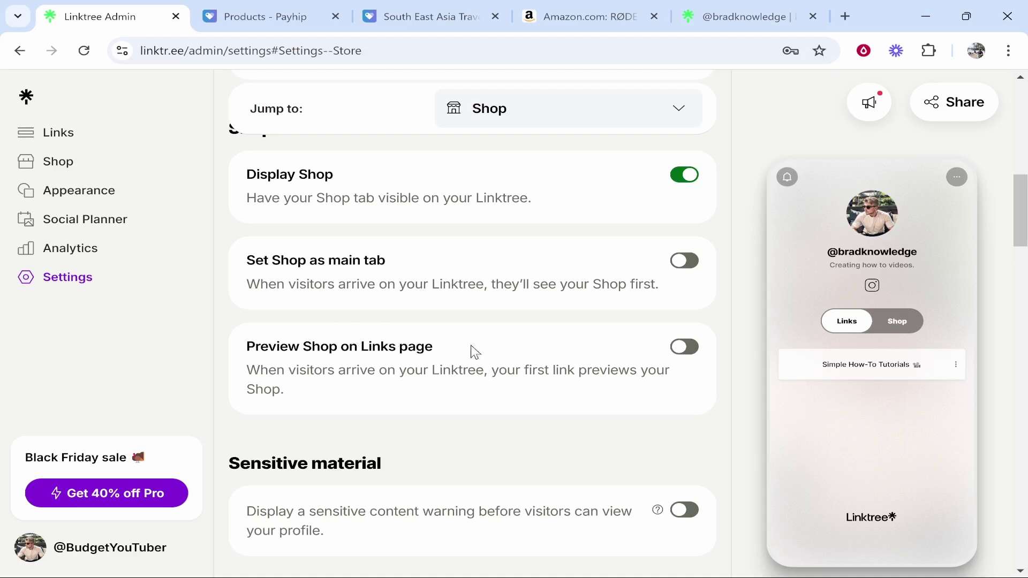
{"action": "left_click", "coordinate": [696, 354]}
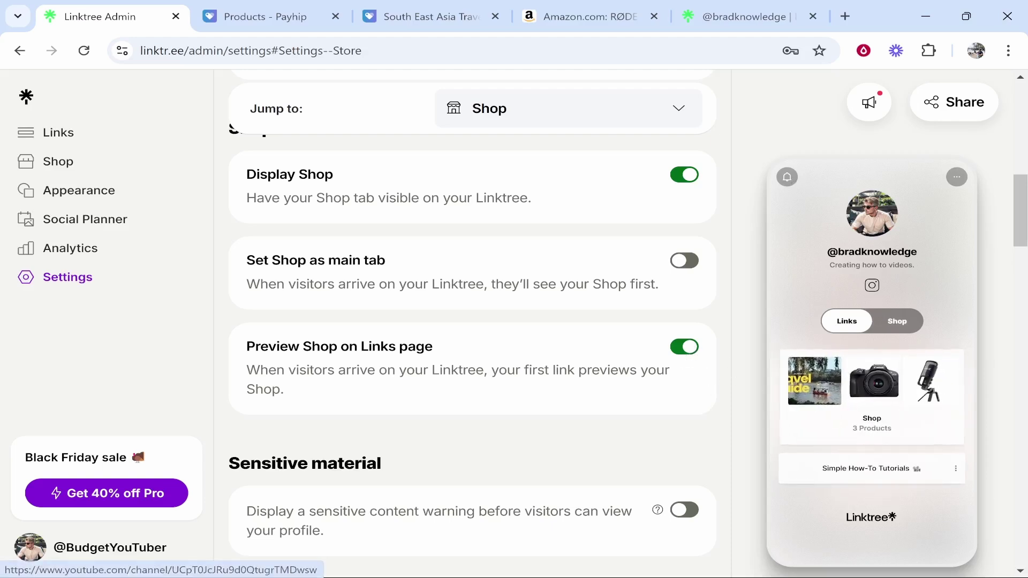
{"action": "left_click", "coordinate": [691, 348]}
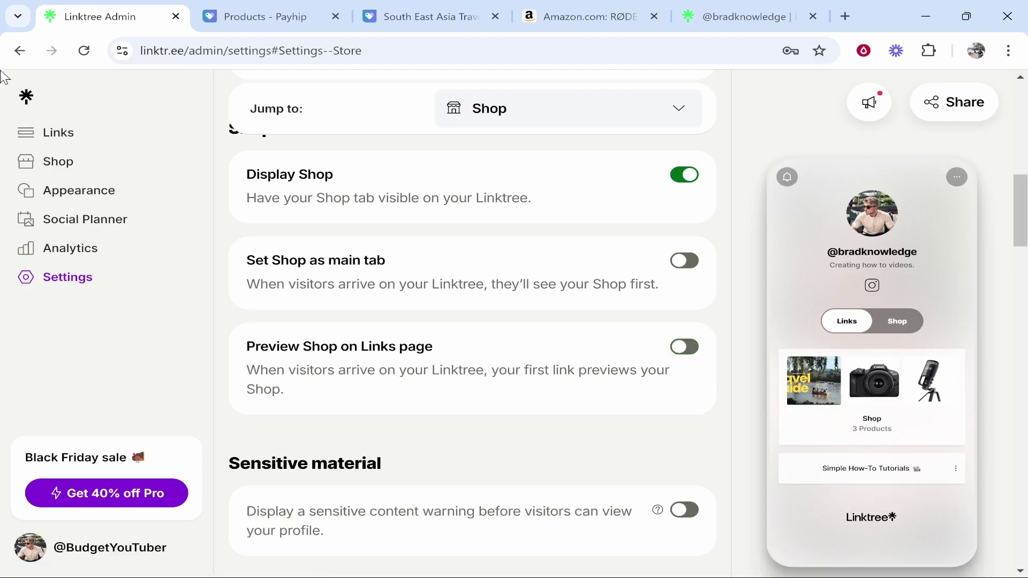
{"action": "left_click", "coordinate": [22, 98]}
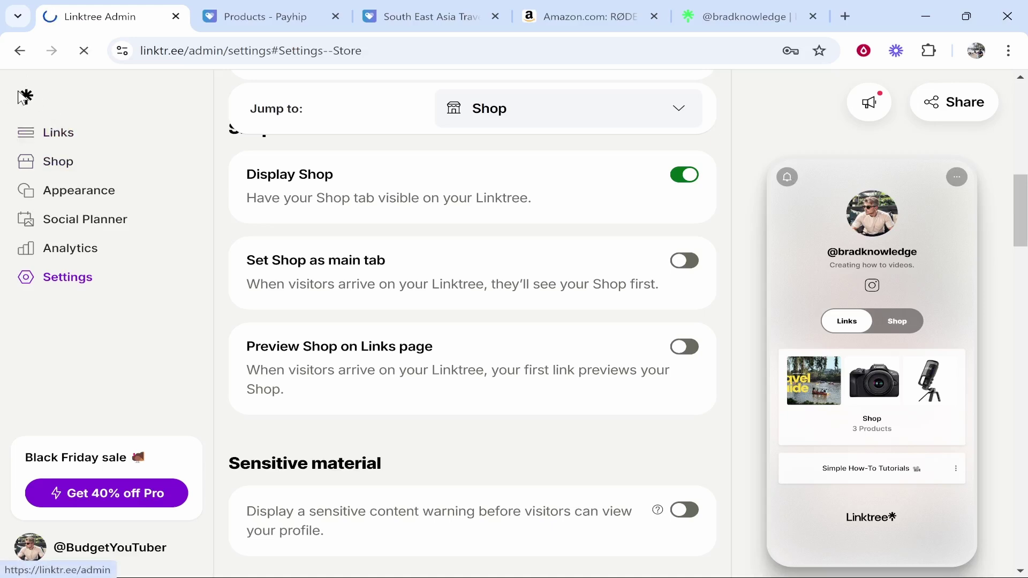